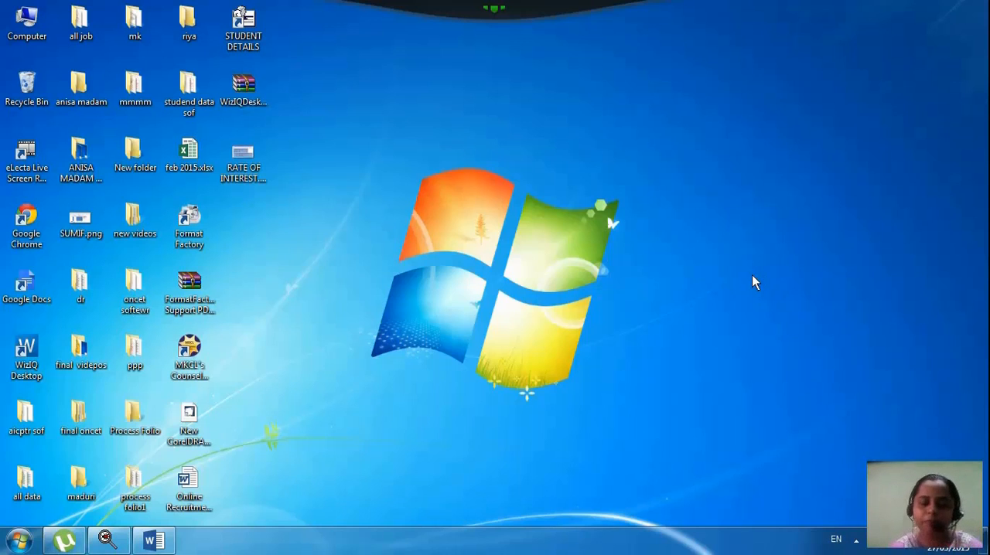
# Switch to the marks table document in Word and set the table border pen color to standard red
pyautogui.click(154, 542)
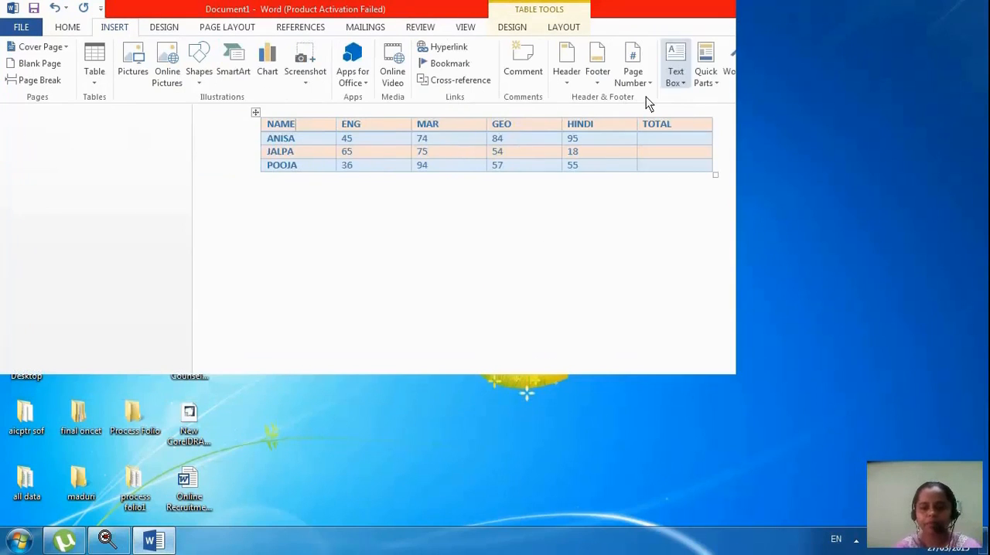
pyautogui.click(662, 139)
pyautogui.click(517, 31)
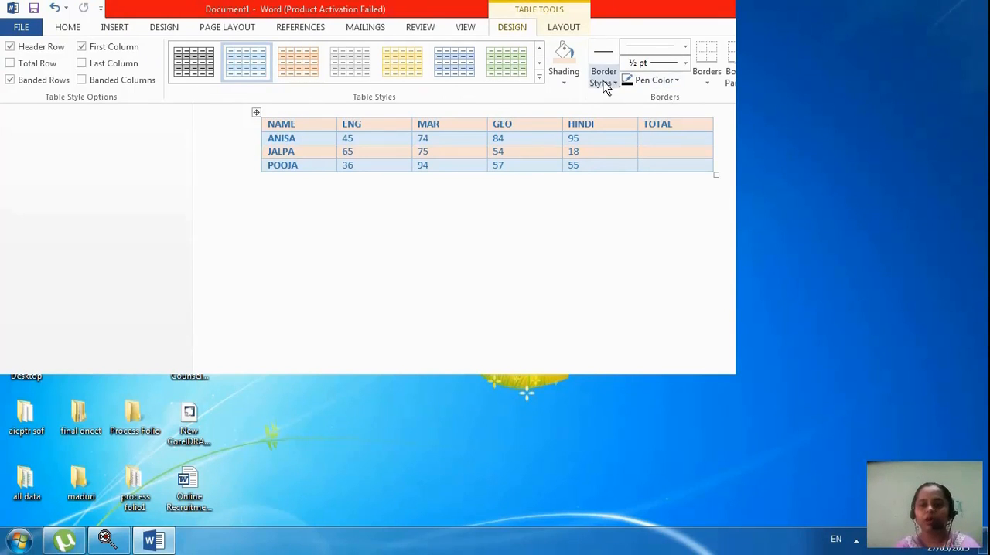
pyautogui.click(662, 83)
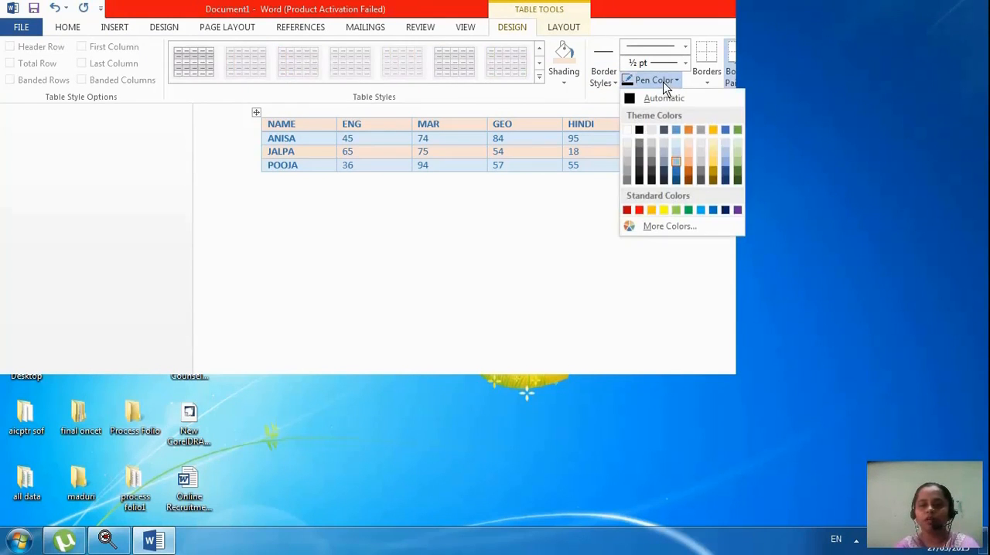
pyautogui.click(640, 211)
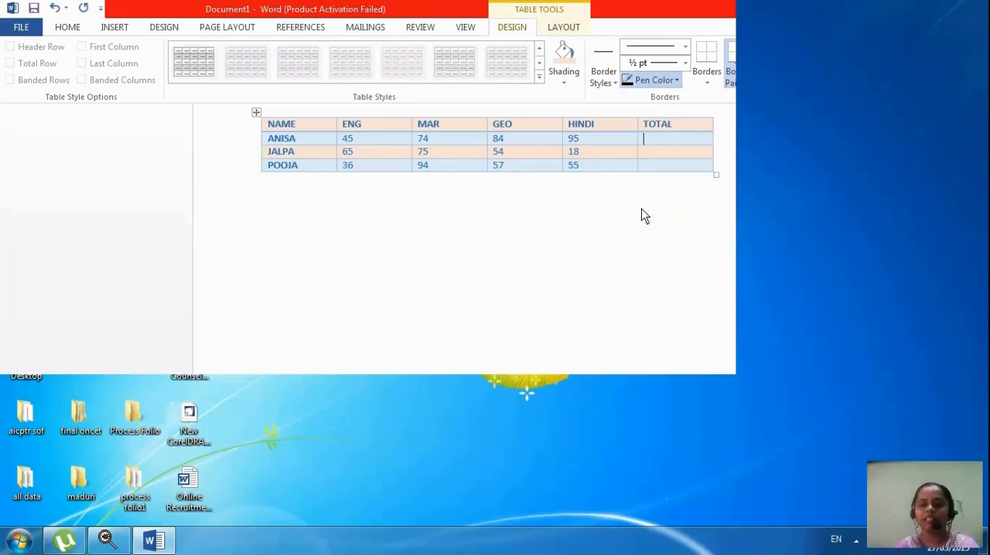
# Apply an orange theme border style to the border pen, change its line style and set its width to 4 ½ pt
pyautogui.click(603, 77)
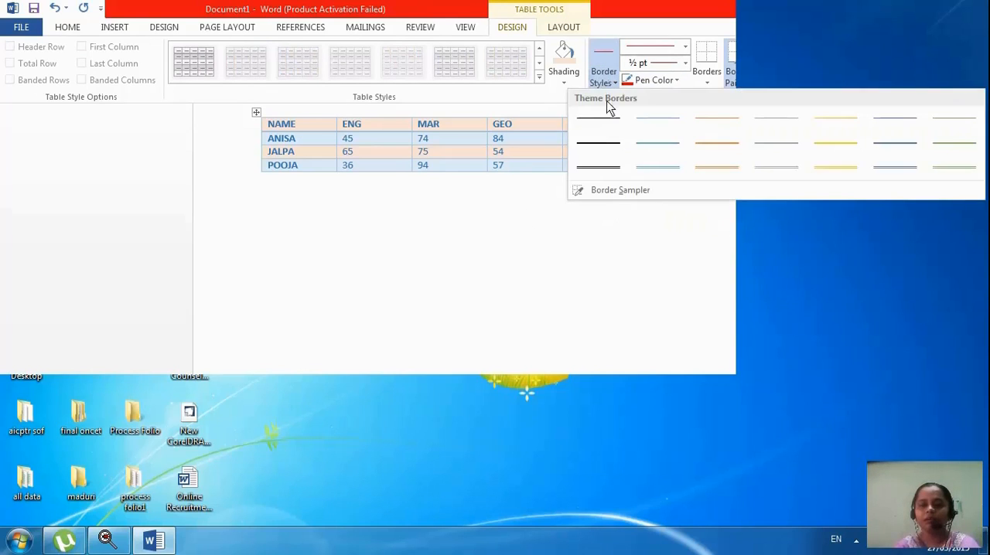
pyautogui.click(719, 144)
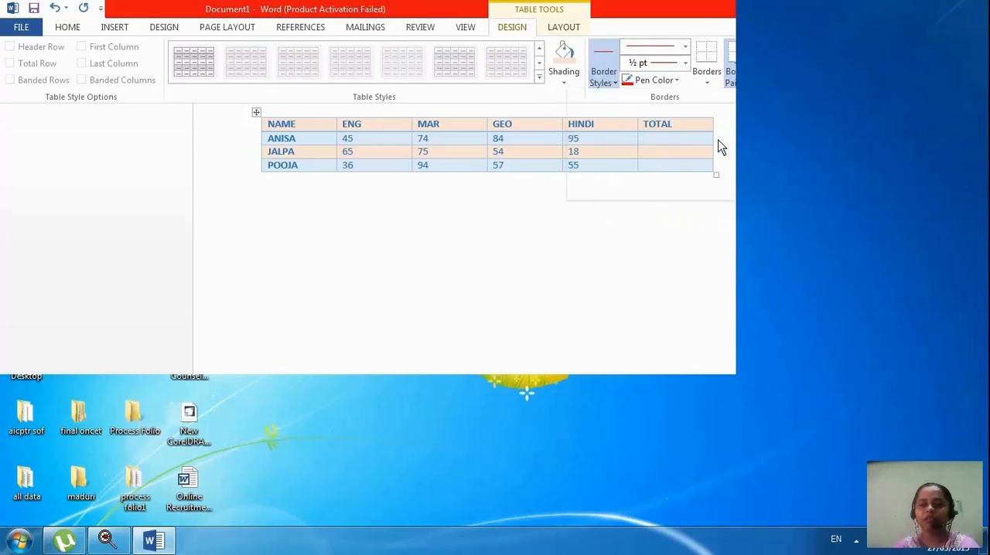
pyautogui.click(686, 48)
pyautogui.click(646, 252)
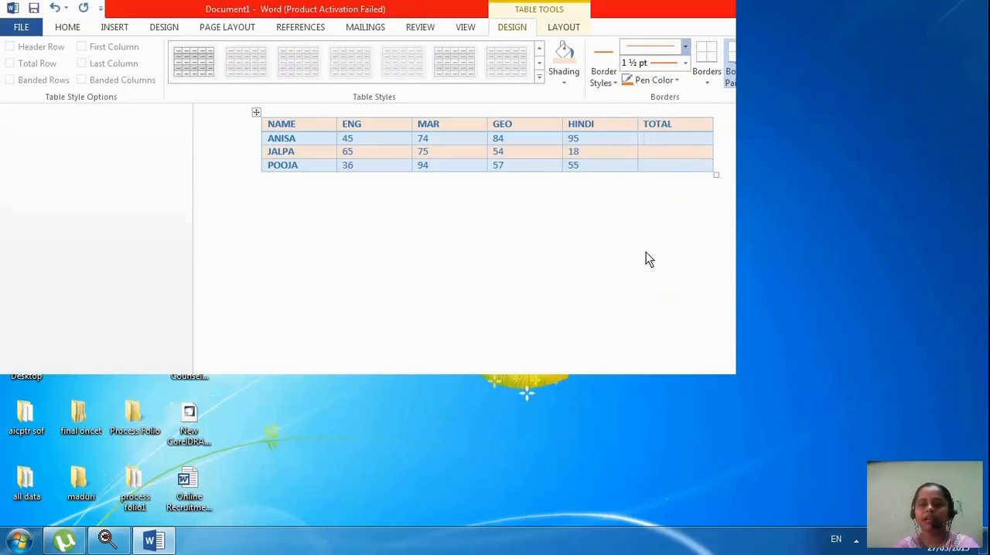
pyautogui.click(685, 63)
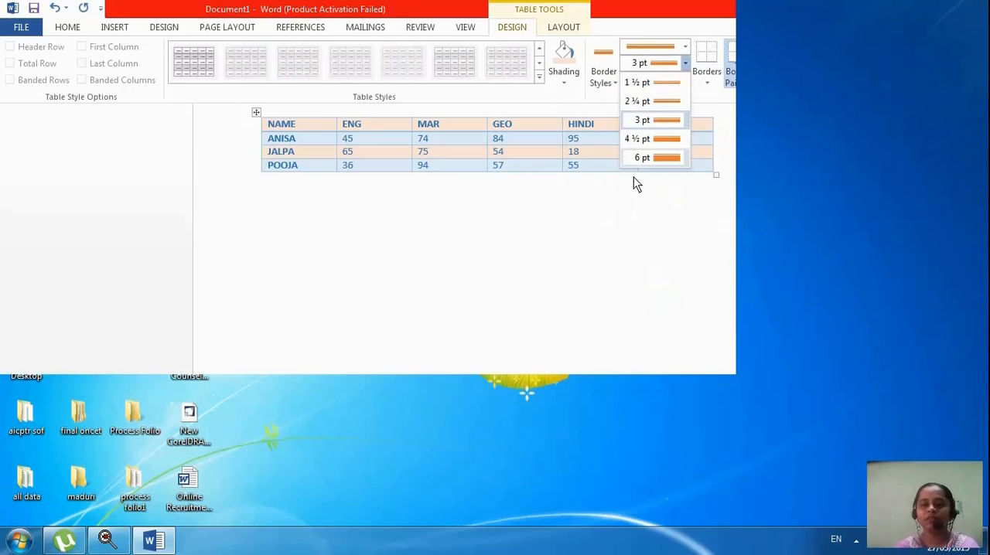
pyautogui.click(649, 143)
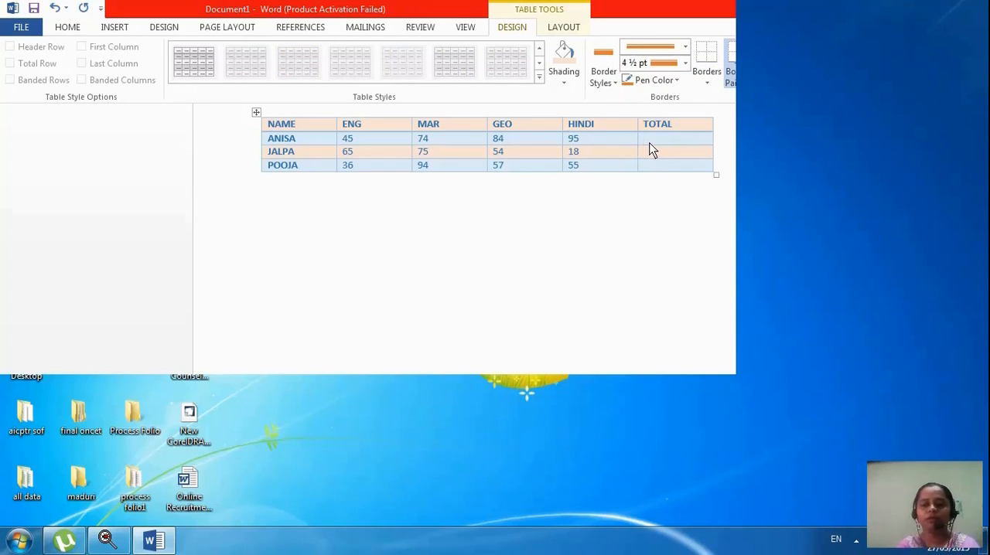
# Paint the orange 4 ½ pt border along all four outer edges of the marks table
pyautogui.moveTo(264, 220)
pyautogui.mouseDown()
pyautogui.moveTo(443, 303)
pyautogui.moveTo(649, 295)
pyautogui.moveTo(707, 208)
pyautogui.mouseUp()
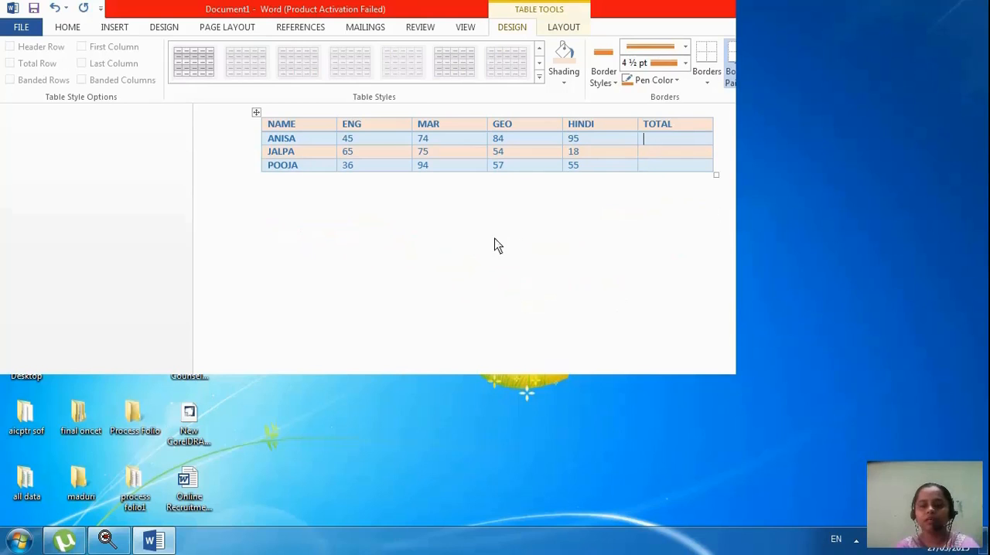
pyautogui.moveTo(253, 221); pyautogui.dragTo(700, 207)
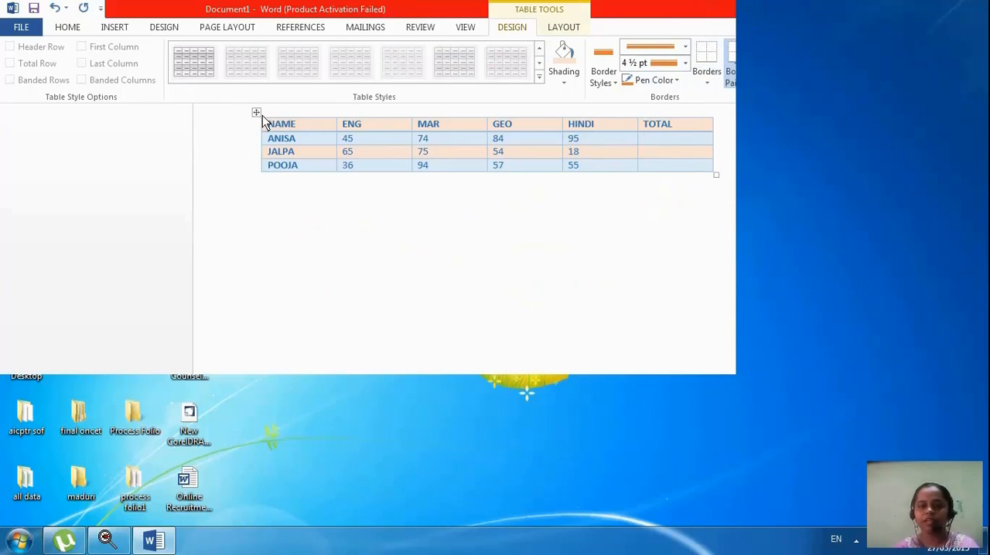
pyautogui.moveTo(262, 116); pyautogui.dragTo(707, 116)
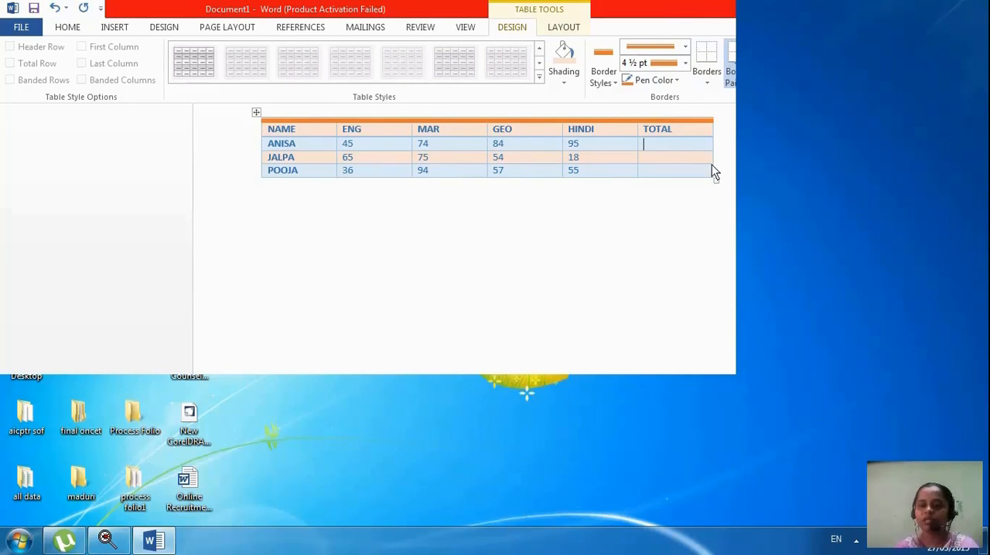
pyautogui.moveTo(712, 182); pyautogui.dragTo(712, 186)
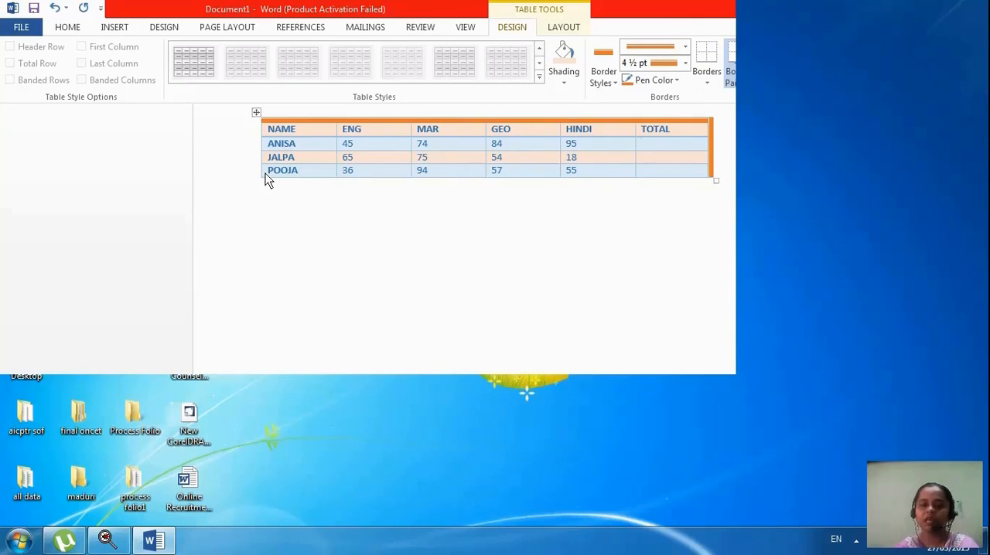
pyautogui.moveTo(266, 180); pyautogui.dragTo(711, 179)
pyautogui.moveTo(266, 116); pyautogui.dragTo(262, 178)
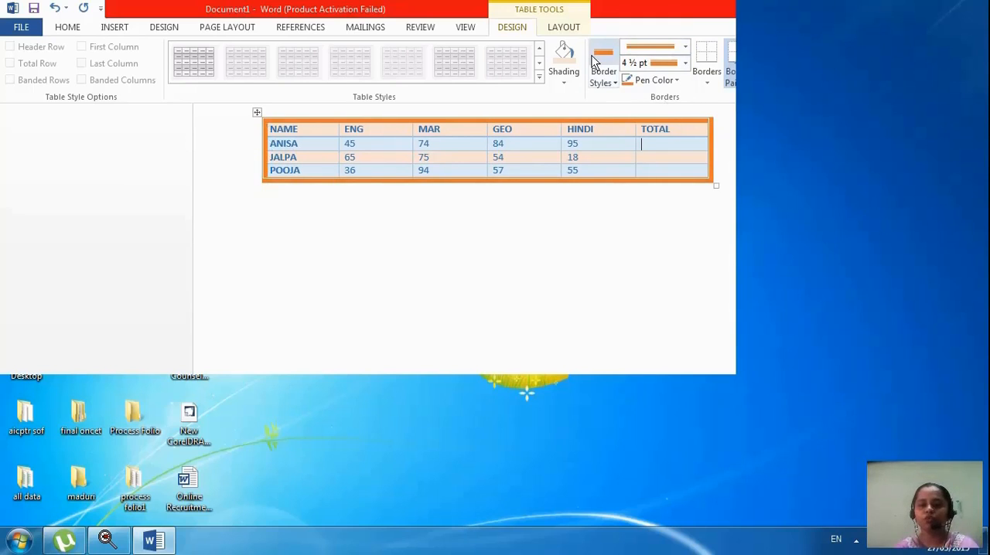
# Remove the borders of the first student's TOTAL cell and apply all borders to the MAR cell in that row
pyautogui.click(710, 84)
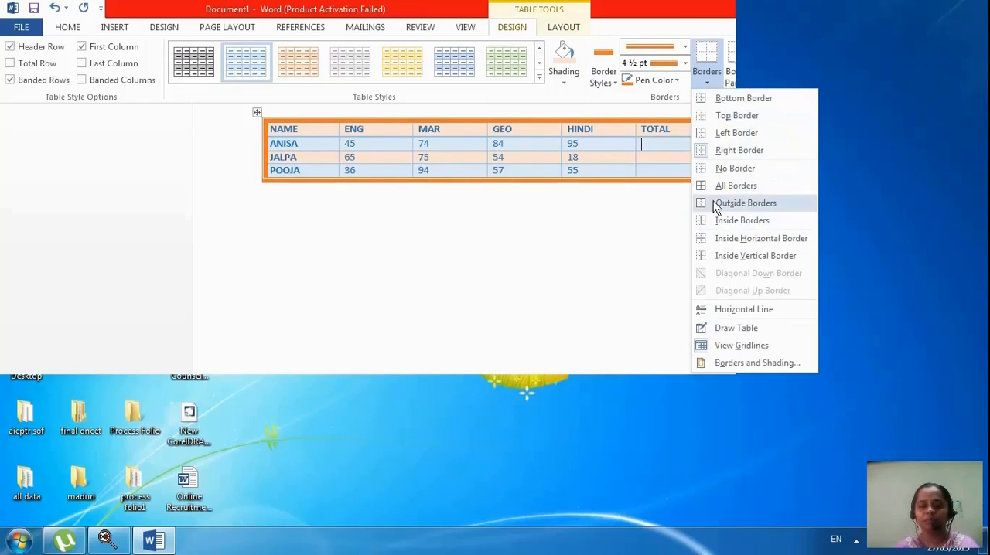
pyautogui.click(716, 171)
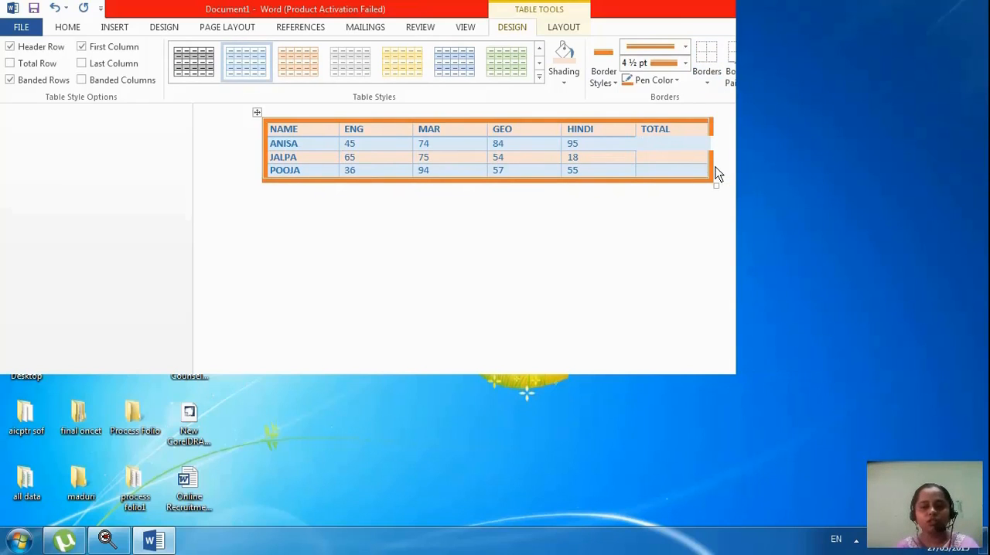
pyautogui.hotkey('ctrl', 'a')
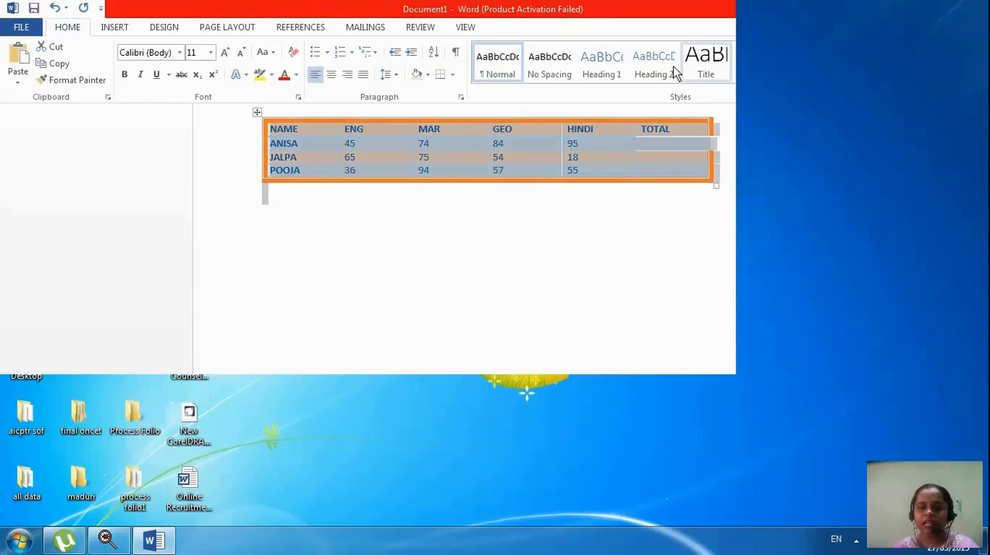
pyautogui.click(450, 144)
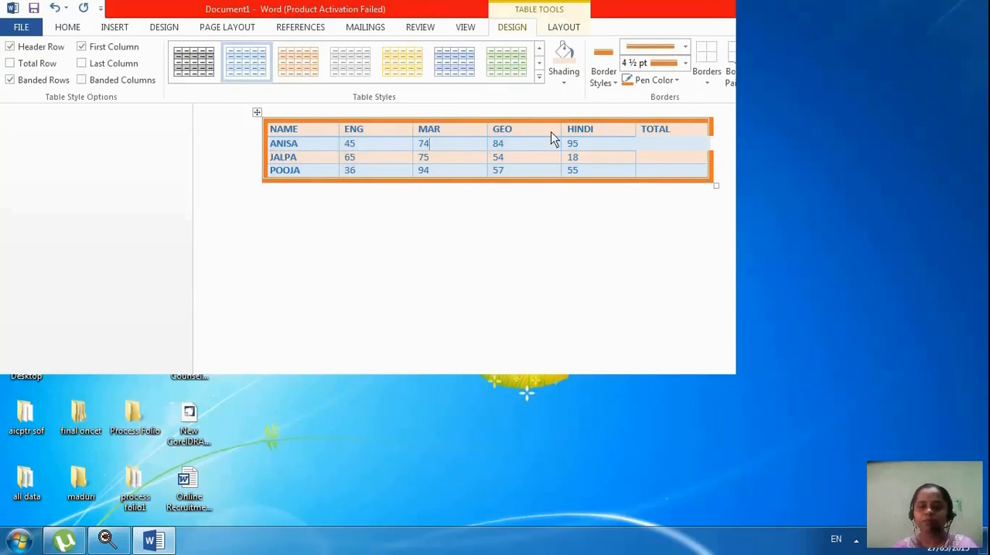
pyautogui.click(710, 82)
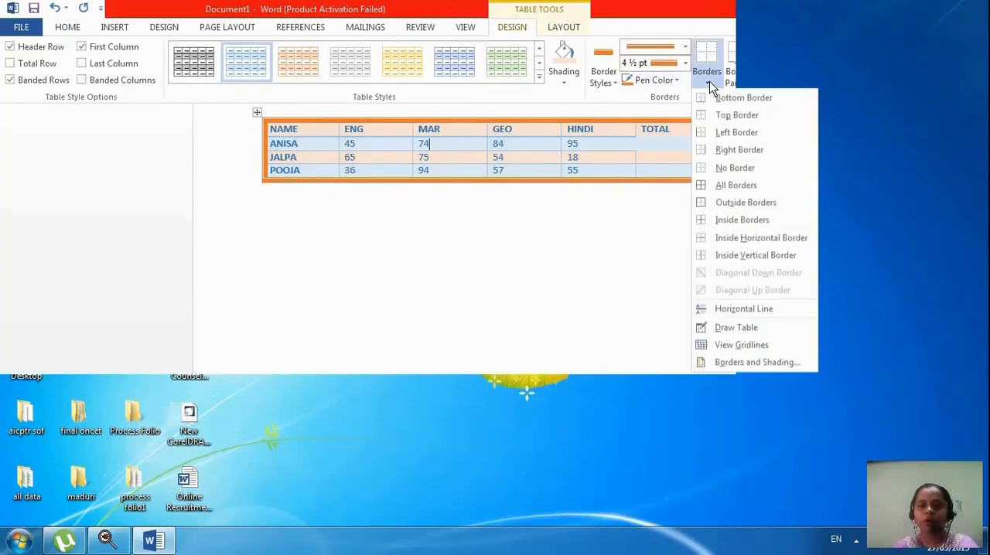
pyautogui.click(720, 187)
# Undo all the border changes made to the marks table
pyautogui.click(658, 80)
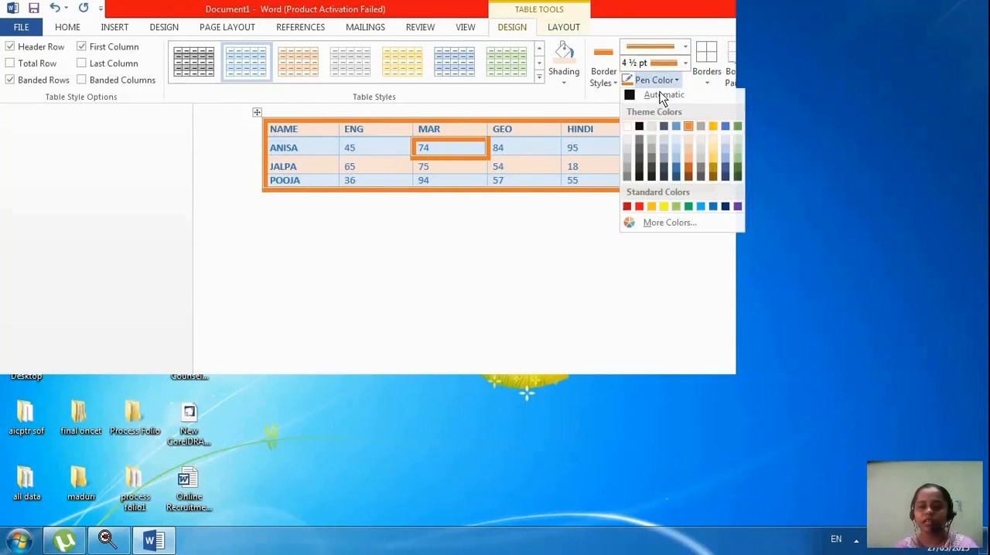
pyautogui.click(704, 74)
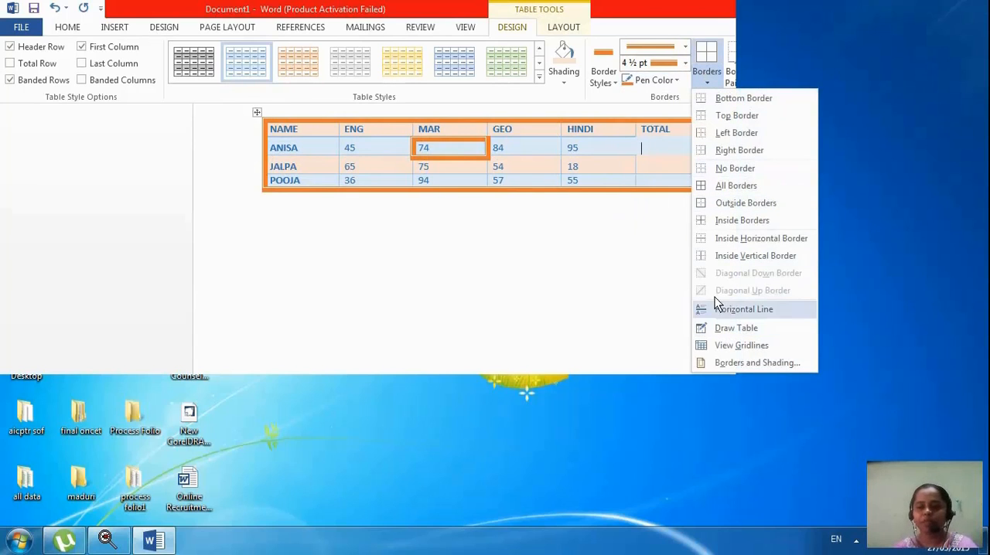
pyautogui.click(606, 151)
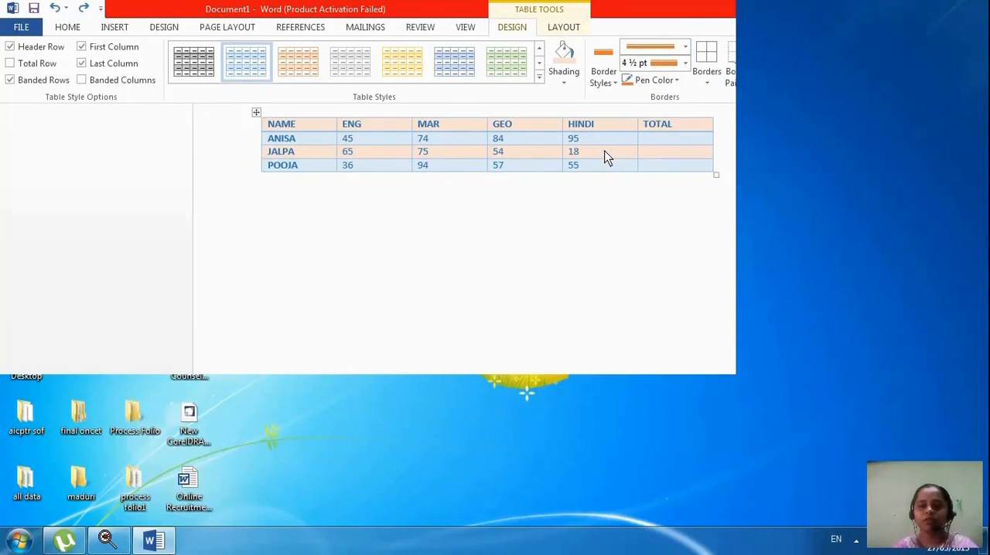
# Reposition the Word window so the complete ribbon fits on screen, and leave the Border Painter switched off
pyautogui.click(738, 83)
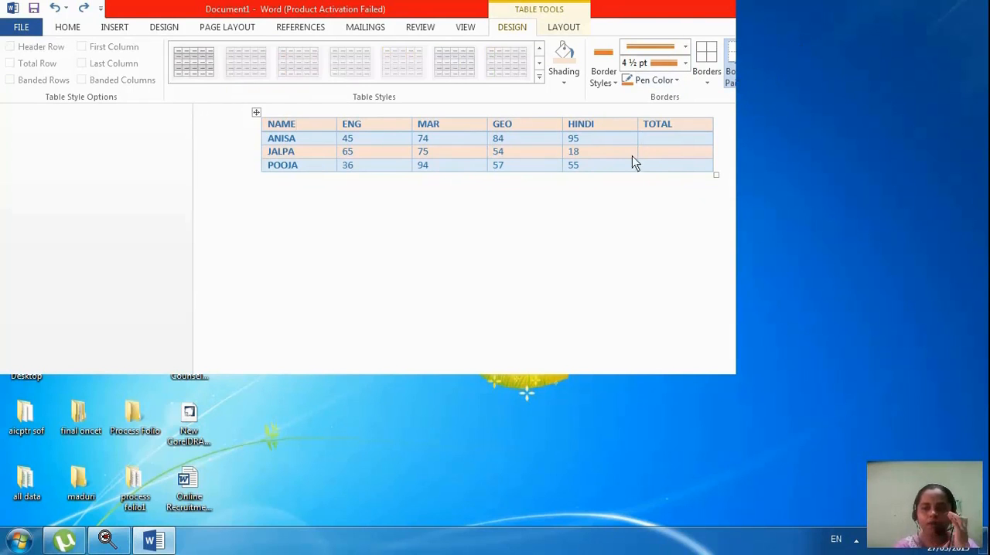
pyautogui.moveTo(376, 245); pyautogui.dragTo(630, 277)
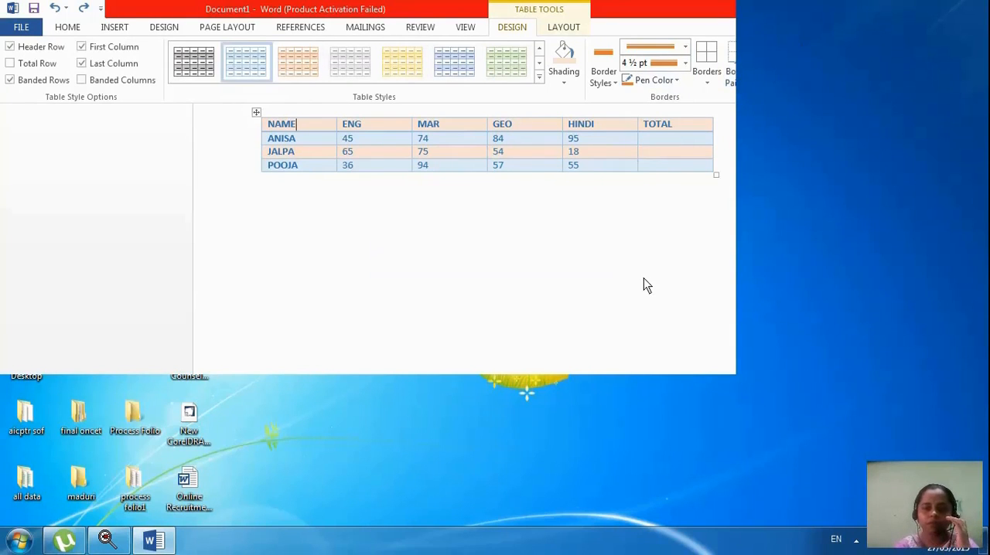
pyautogui.doubleClick(710, 15)
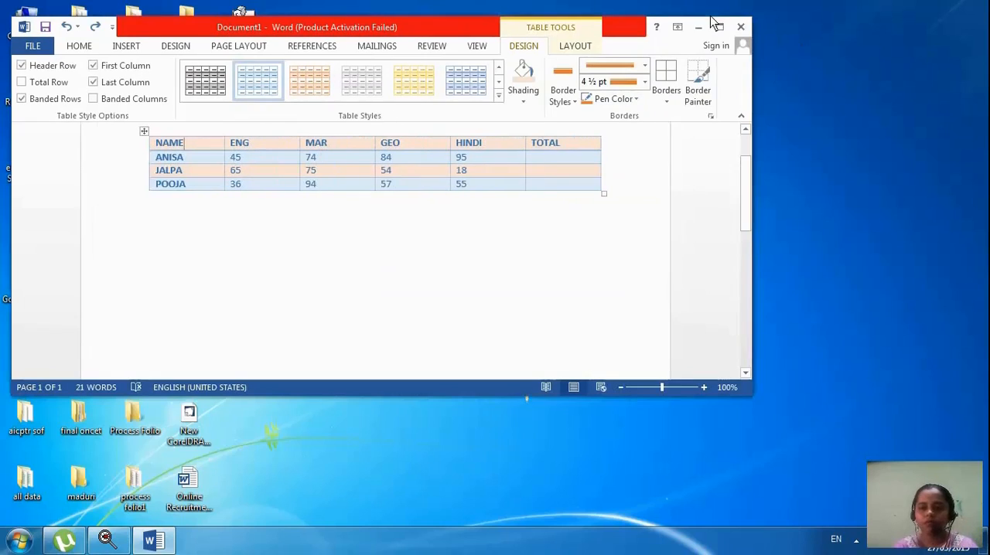
pyautogui.click(705, 102)
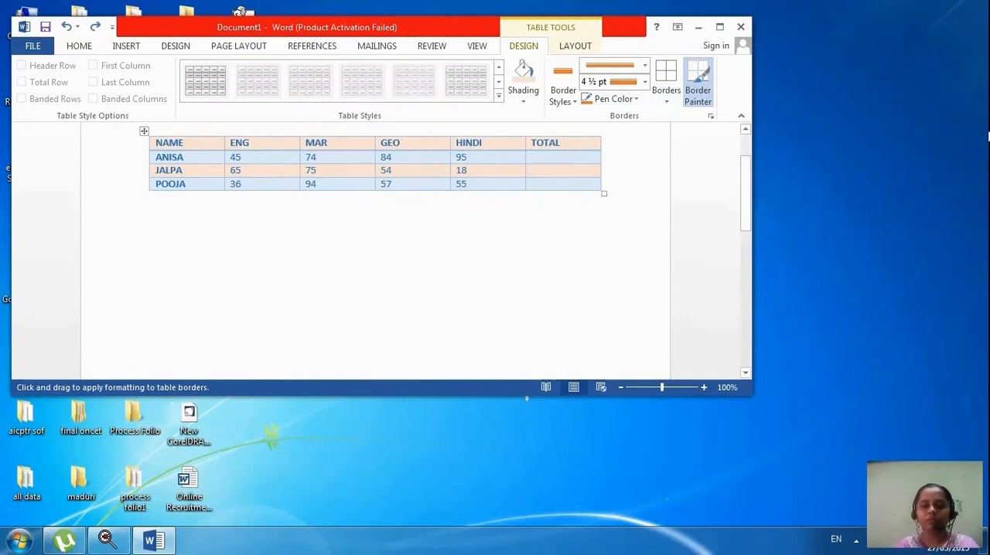
pyautogui.click(698, 93)
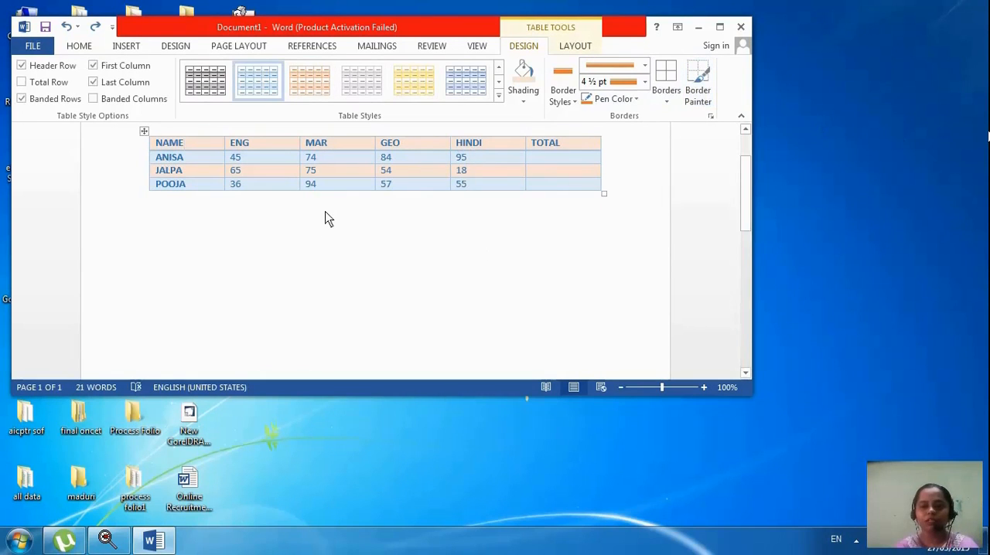
# Apply all borders to the entire marks table using the orange 4 ½ pt line
pyautogui.click(144, 131)
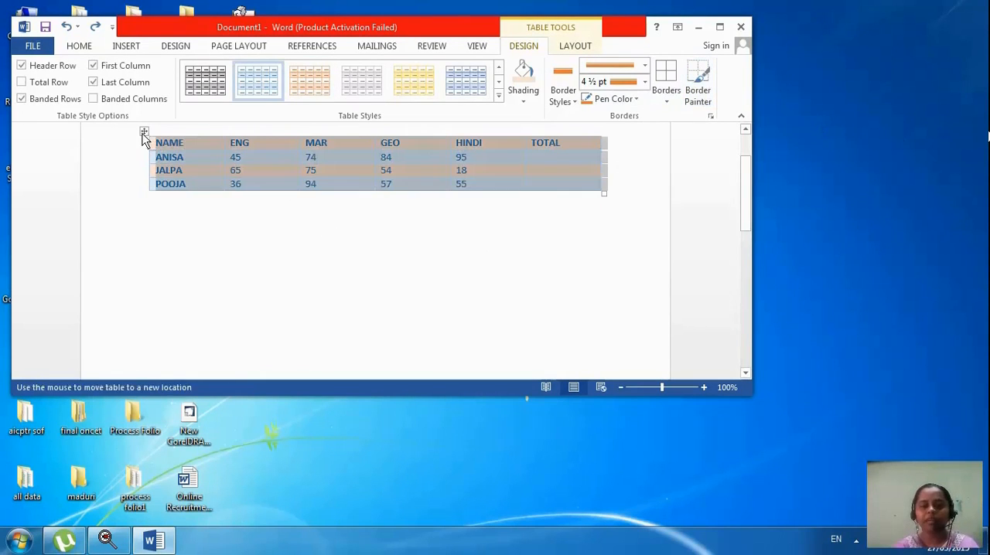
pyautogui.click(666, 93)
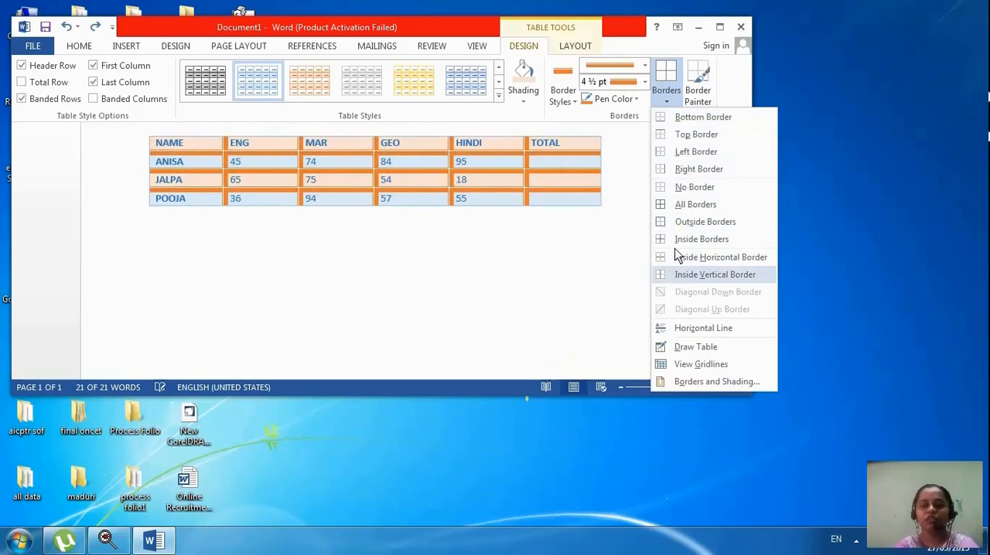
pyautogui.click(675, 208)
pyautogui.click(558, 170)
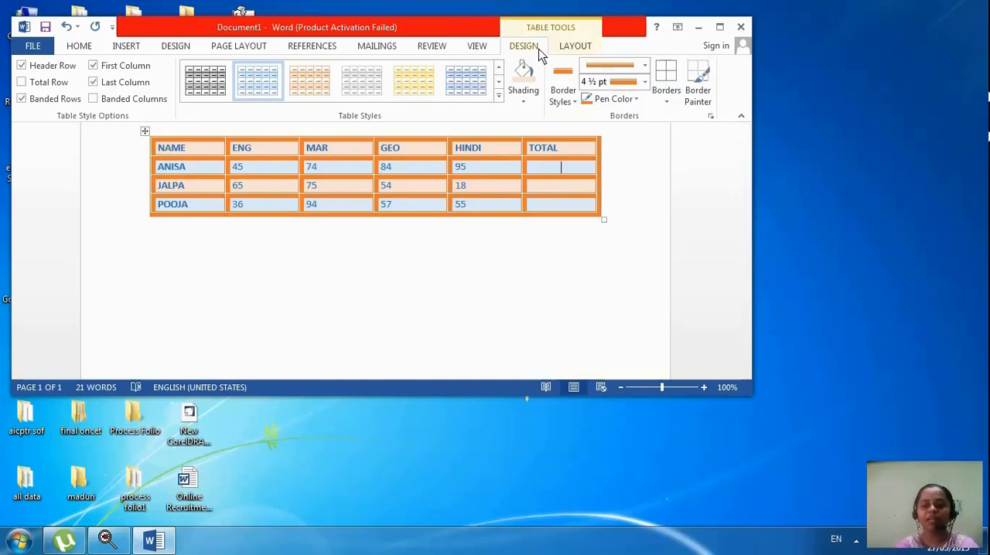
# Draw a table about 6.51" wide and 1.27" high below the marks table and divide it with two vertical lines
pyautogui.click(574, 48)
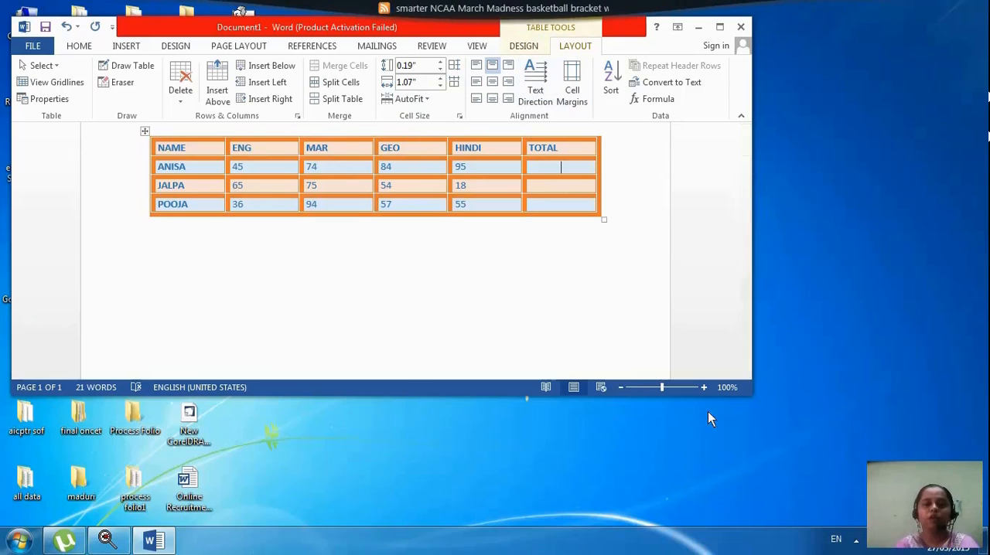
pyautogui.click(122, 71)
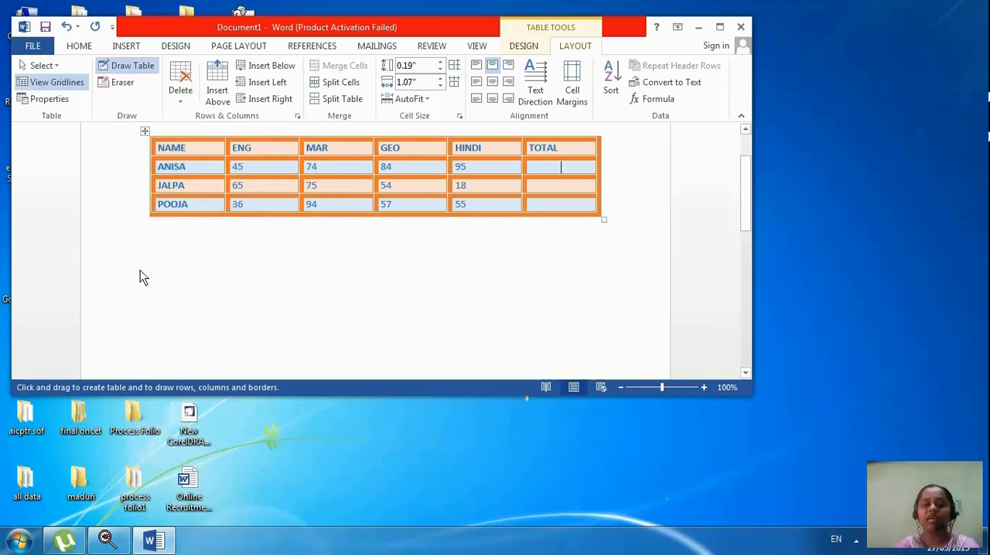
pyautogui.moveTo(142, 270); pyautogui.dragTo(596, 358)
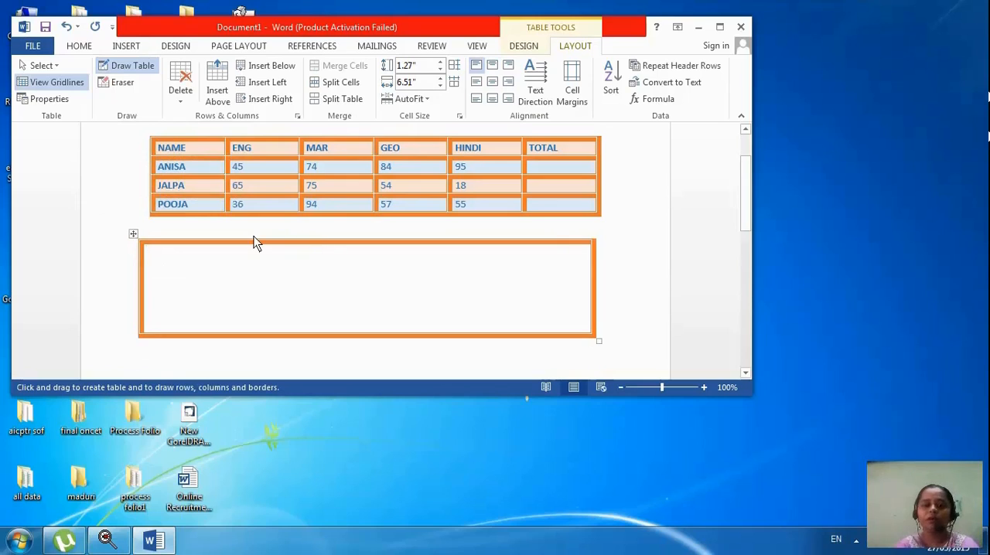
pyautogui.moveTo(217, 250); pyautogui.dragTo(214, 333)
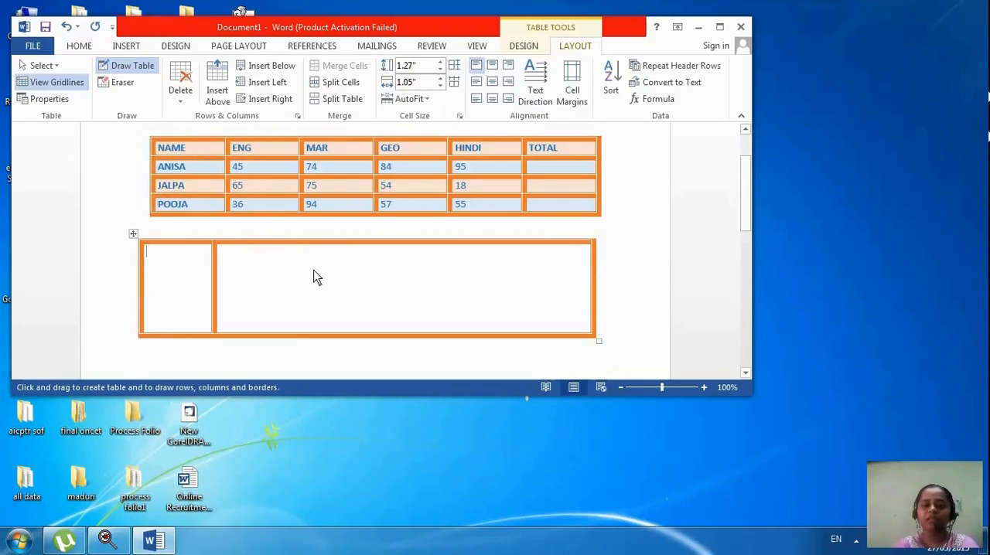
pyautogui.moveTo(372, 249); pyautogui.dragTo(371, 332)
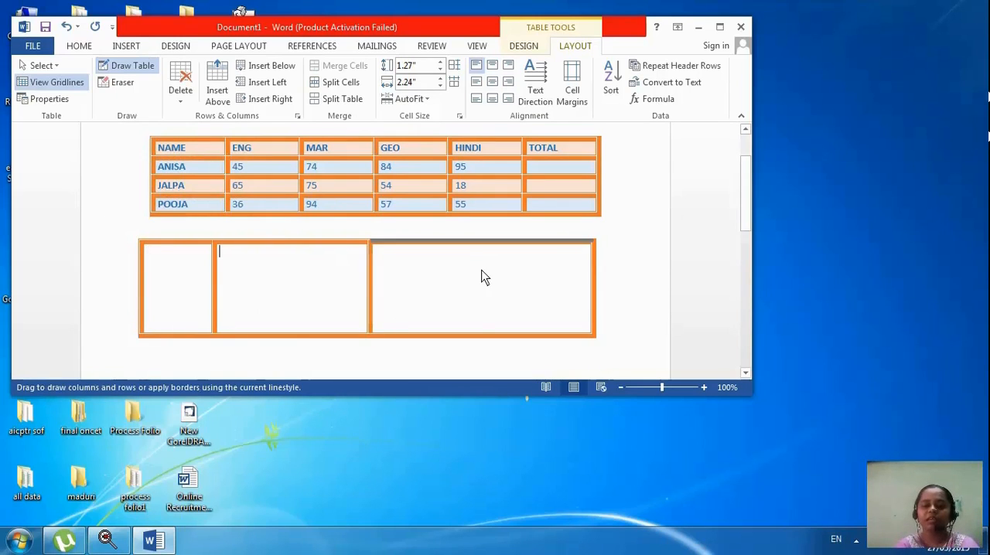
# Subdivide the drawn table with more horizontal and vertical lines, including a horizontal line across the middle of its first column
pyautogui.moveTo(481, 277)
pyautogui.mouseDown()
pyautogui.moveTo(483, 332)
pyautogui.moveTo(536, 281)
pyautogui.moveTo(591, 277)
pyautogui.mouseUp()
pyautogui.moveTo(218, 266); pyautogui.dragTo(418, 267)
pyautogui.moveTo(313, 270); pyautogui.dragTo(312, 353)
pyautogui.moveTo(408, 276); pyautogui.dragTo(409, 360)
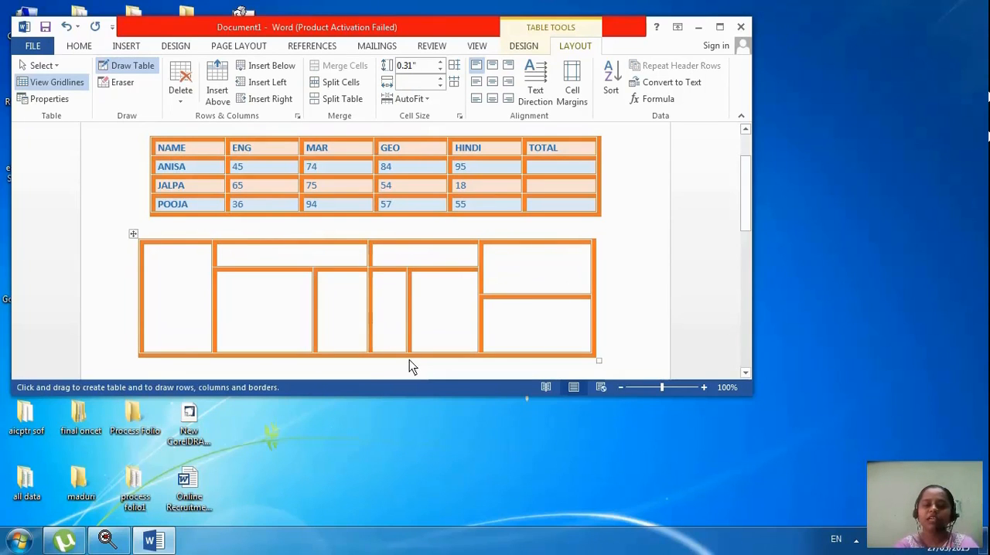
pyautogui.moveTo(148, 299); pyautogui.dragTo(208, 306)
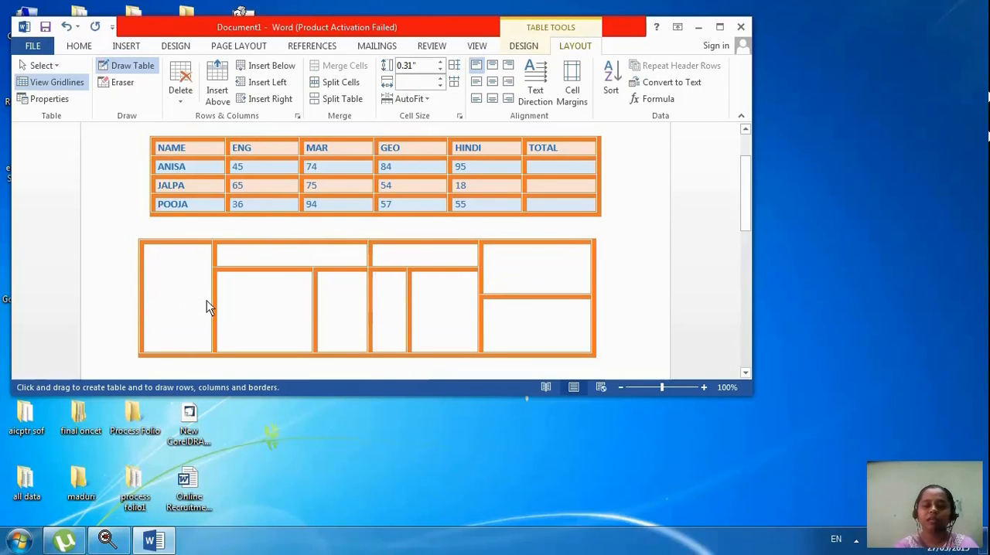
# Try inserting a 7x4 table inside the drawn table's lower-left cell, and undo the insertion
pyautogui.click(128, 46)
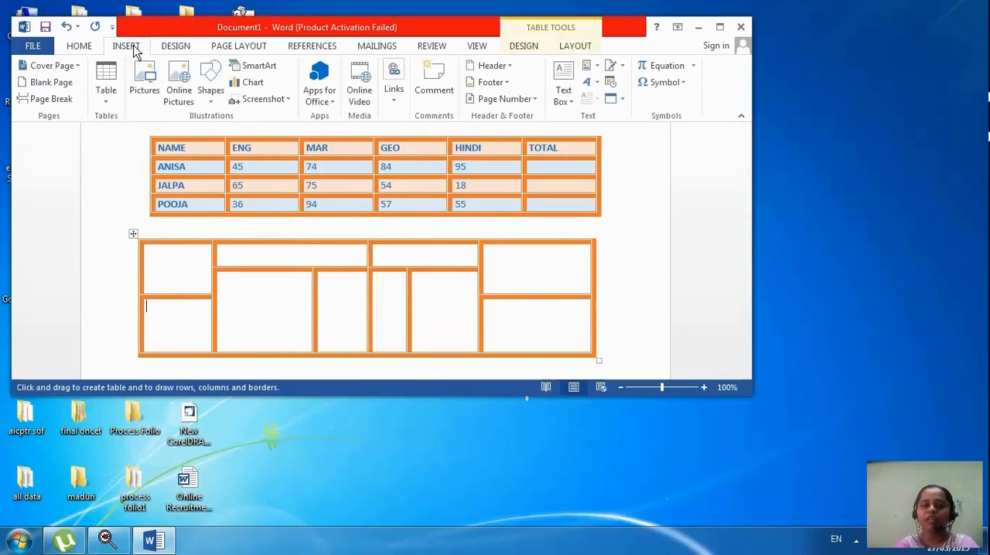
pyautogui.click(106, 96)
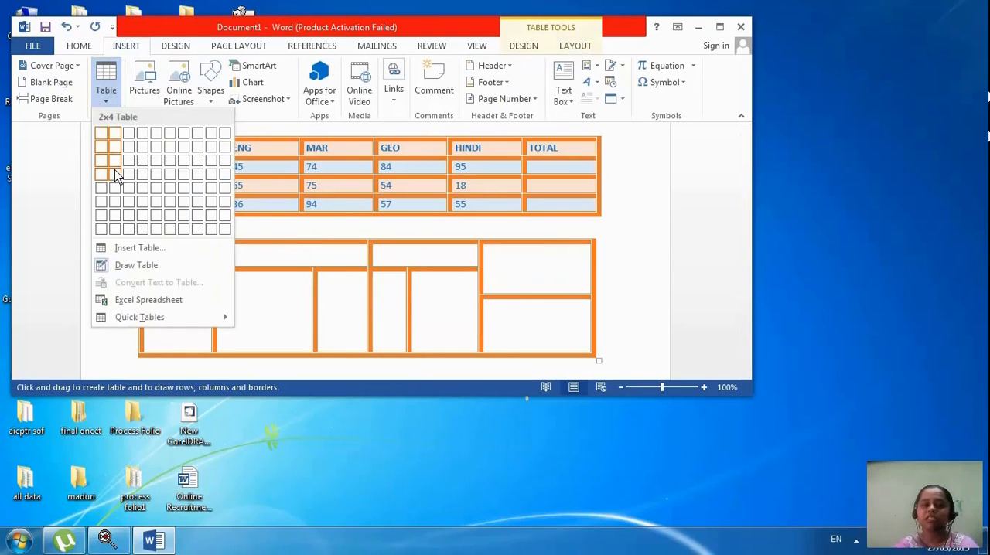
pyautogui.click(184, 178)
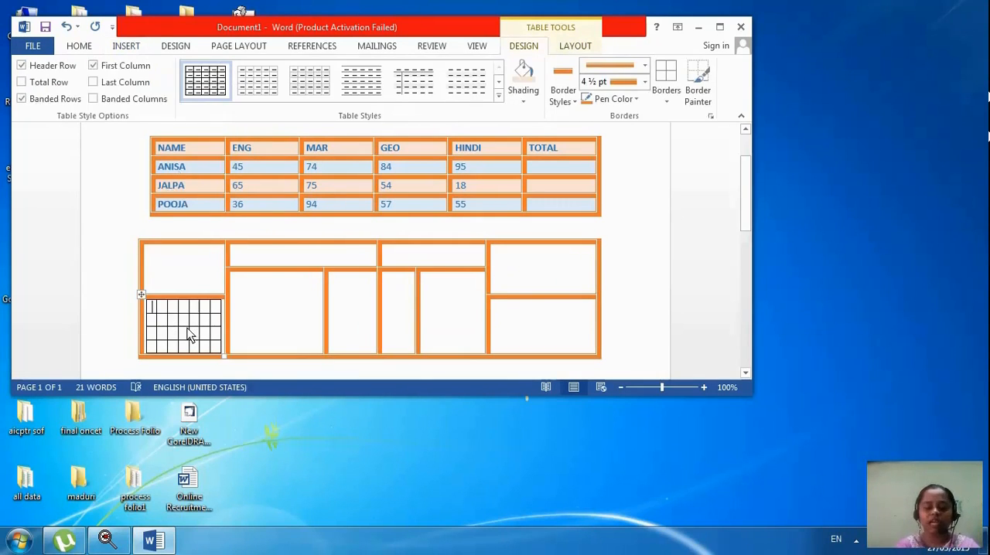
pyautogui.hotkey('ctrl', 'z')
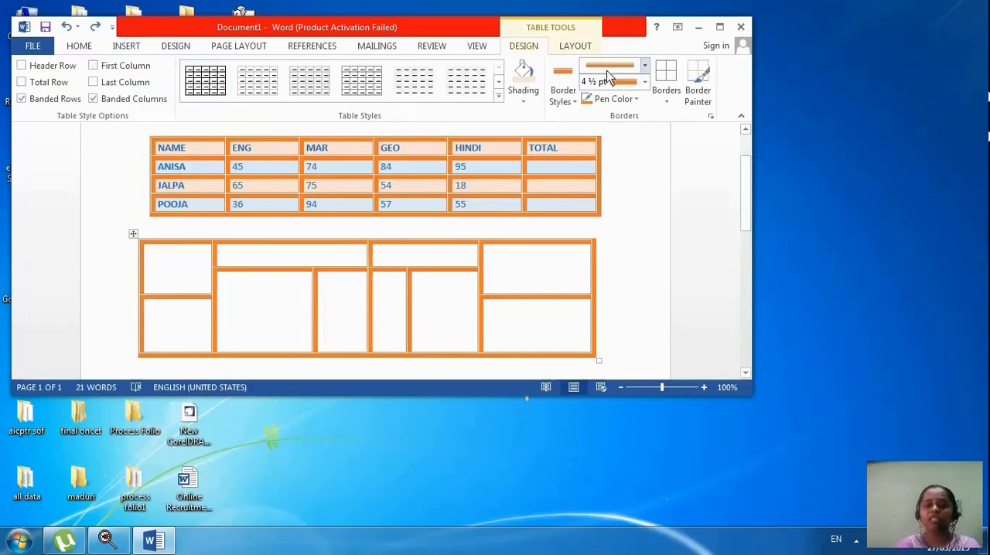
# Erase the first column's divider, several horizontal lines in the middle columns and the upper vertical line before the last column of the drawn table
pyautogui.click(576, 46)
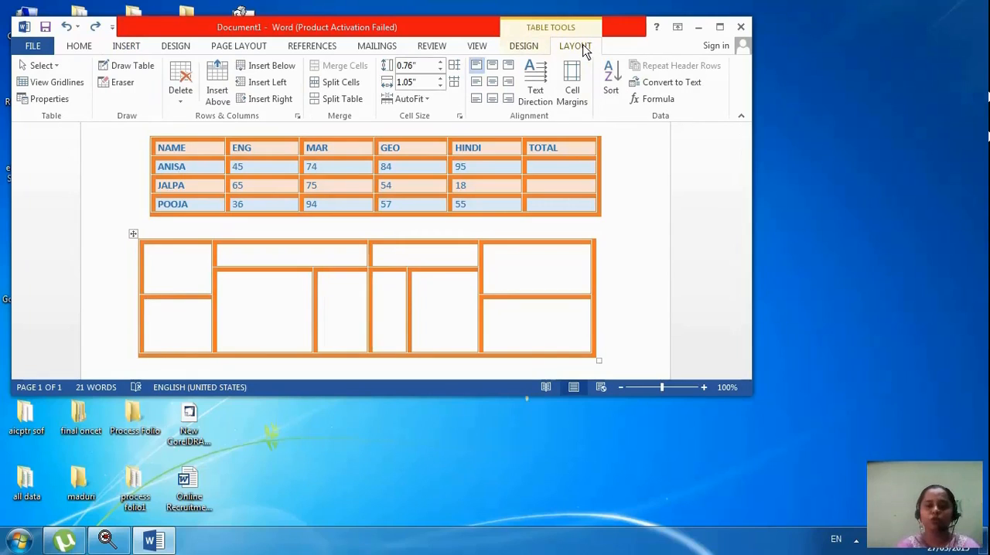
pyautogui.click(124, 86)
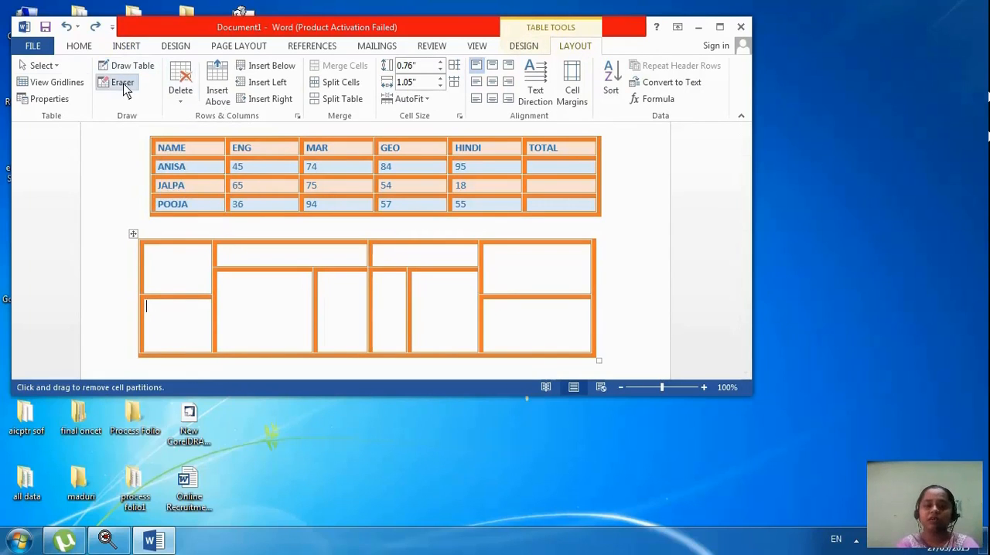
pyautogui.click(162, 296)
pyautogui.click(254, 269)
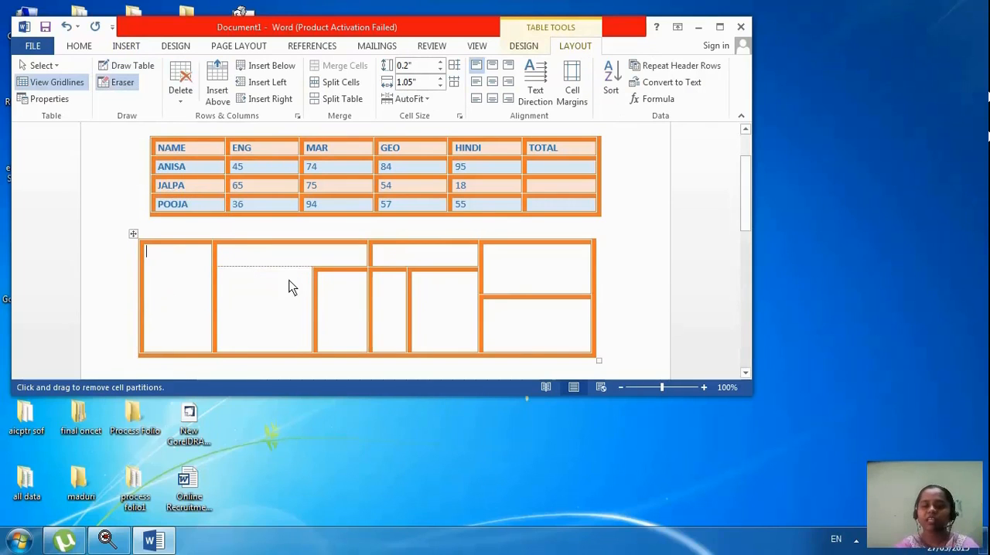
pyautogui.click(336, 270)
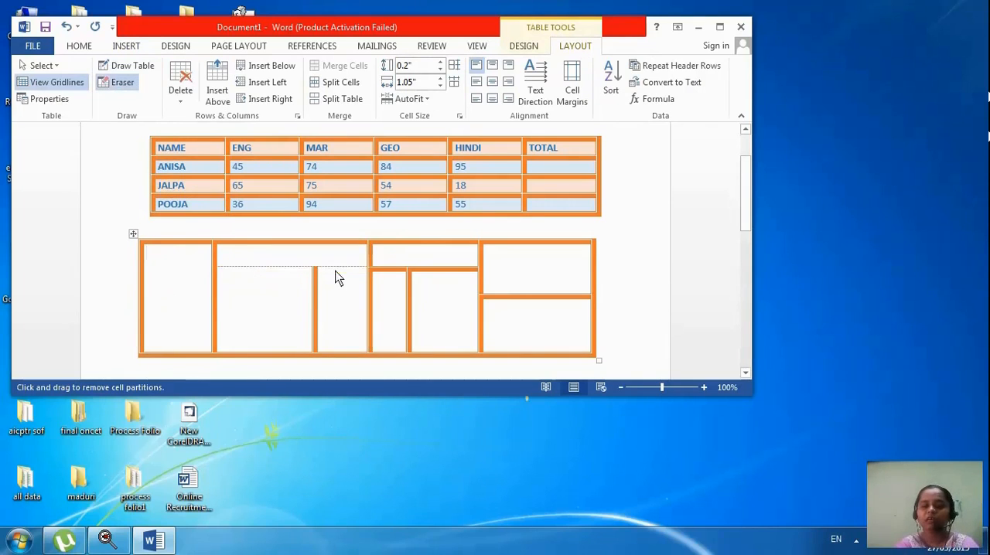
pyautogui.click(443, 272)
pyautogui.click(482, 266)
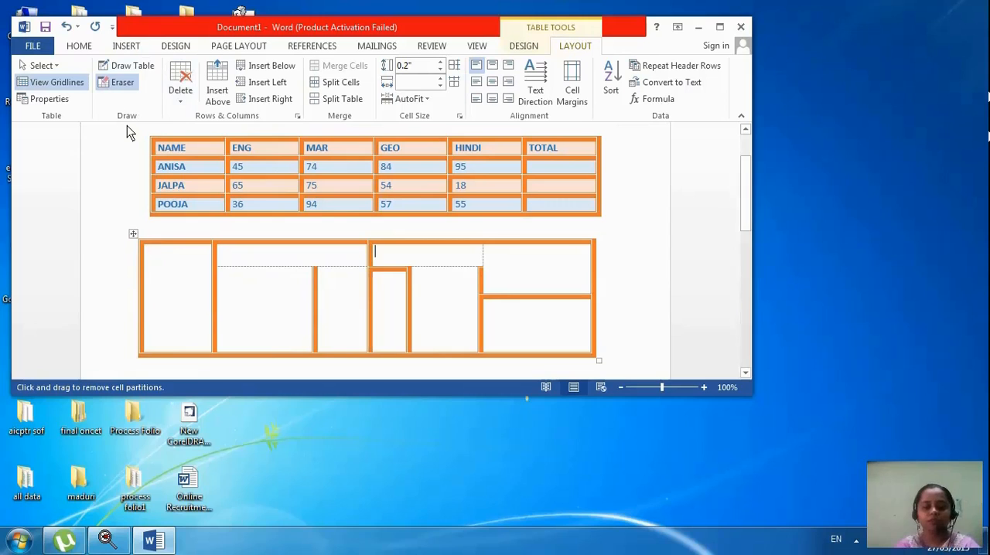
# Undo the erased lines and the whole drawn table, and switch the Eraser off
pyautogui.hotkey('ctrl', 'z')
pyautogui.hotkey('ctrl', 'z')
pyautogui.hotkey('ctrl', 'z')
pyautogui.hotkey('ctrl', 'z')
pyautogui.hotkey('ctrl', 'z')
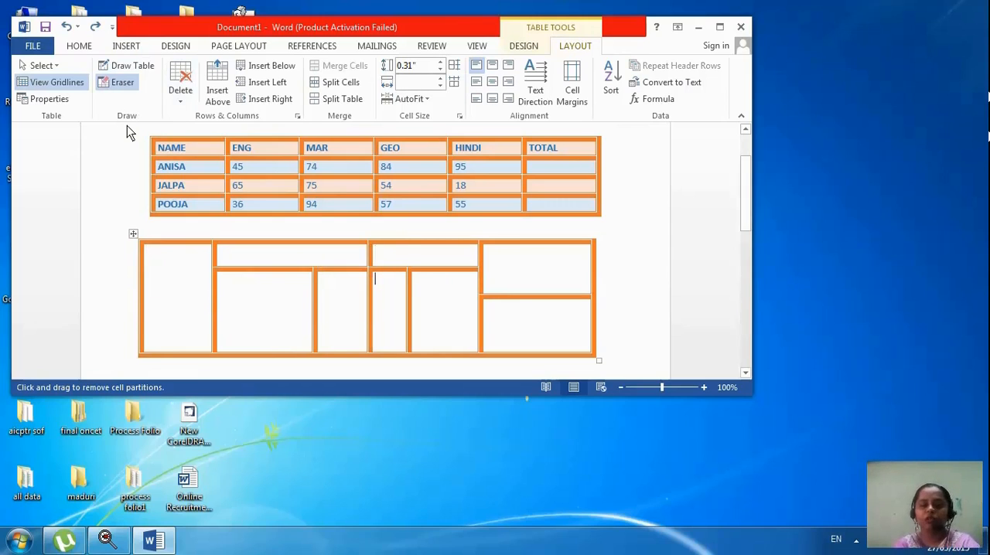
pyautogui.hotkey('ctrl', 'z')
pyautogui.hotkey('ctrl', 'z')
pyautogui.hotkey('ctrl', 'z')
pyautogui.hotkey('ctrl', 'z')
pyautogui.hotkey('ctrl', 'z')
pyautogui.hotkey('ctrl', 'z')
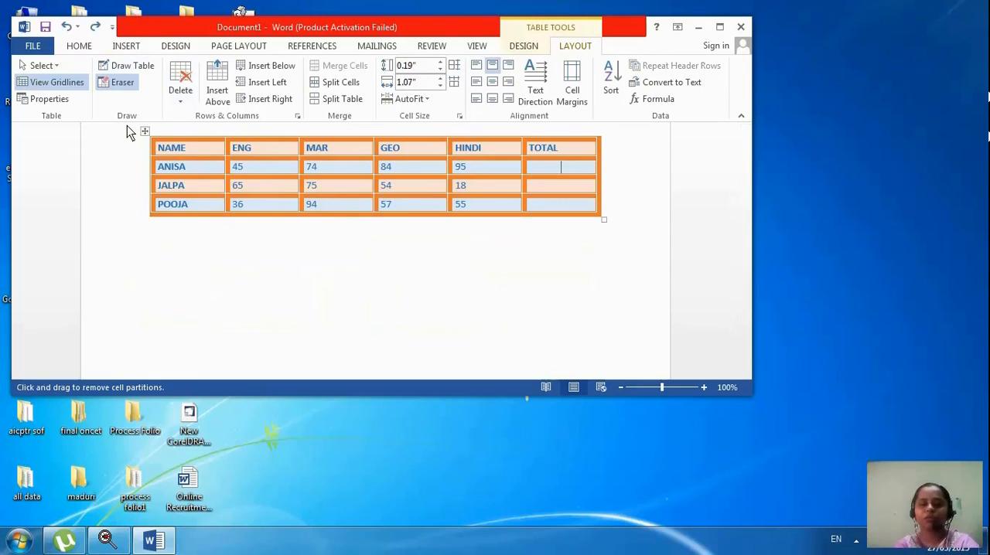
pyautogui.hotkey('ctrl', 'z')
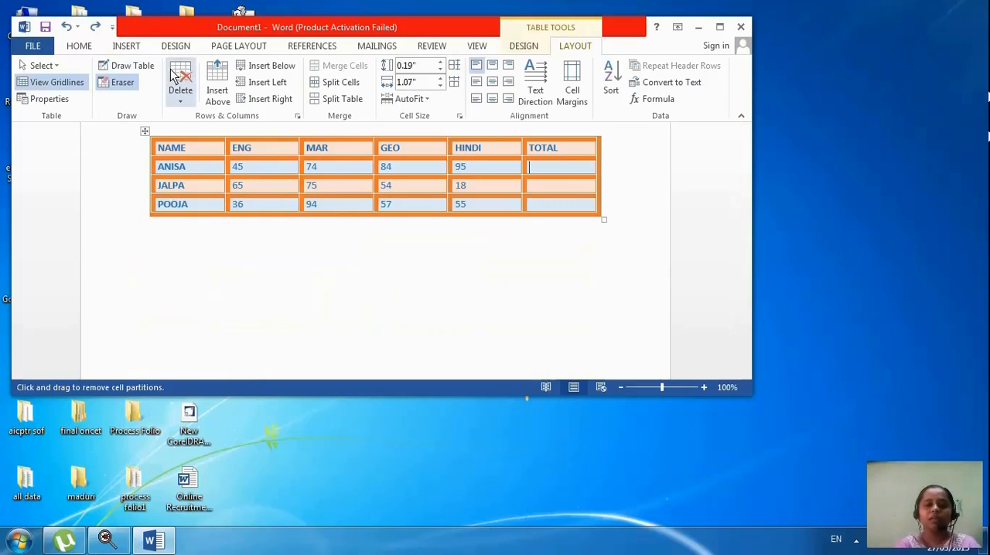
pyautogui.click(124, 86)
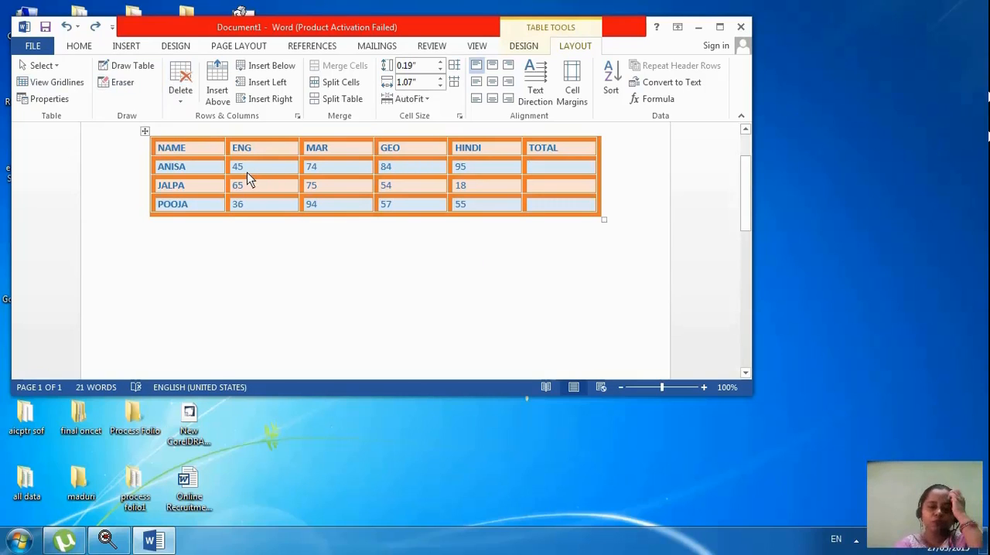
# Delete the first student's ENG cell with the Shift cells left option, and undo the deletion
pyautogui.click(182, 91)
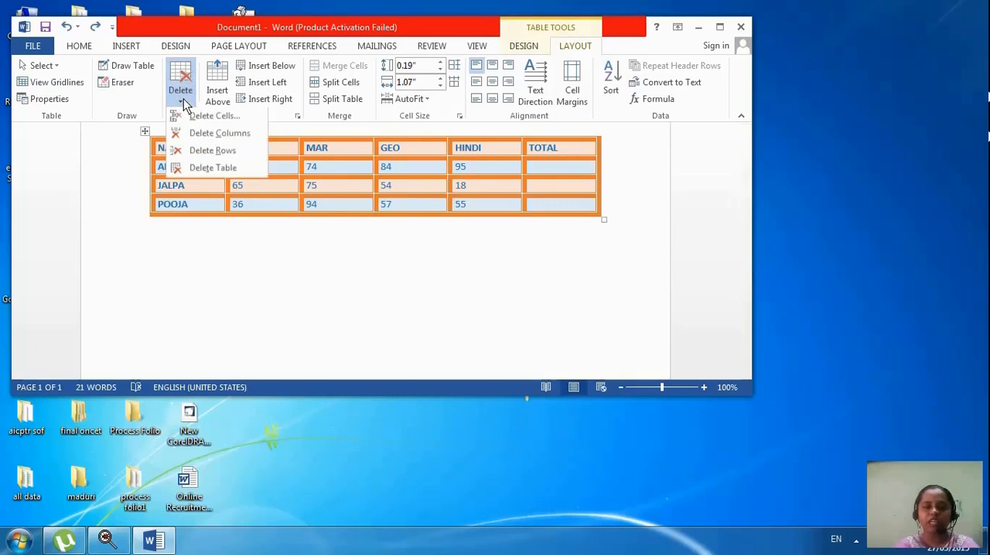
pyautogui.click(288, 175)
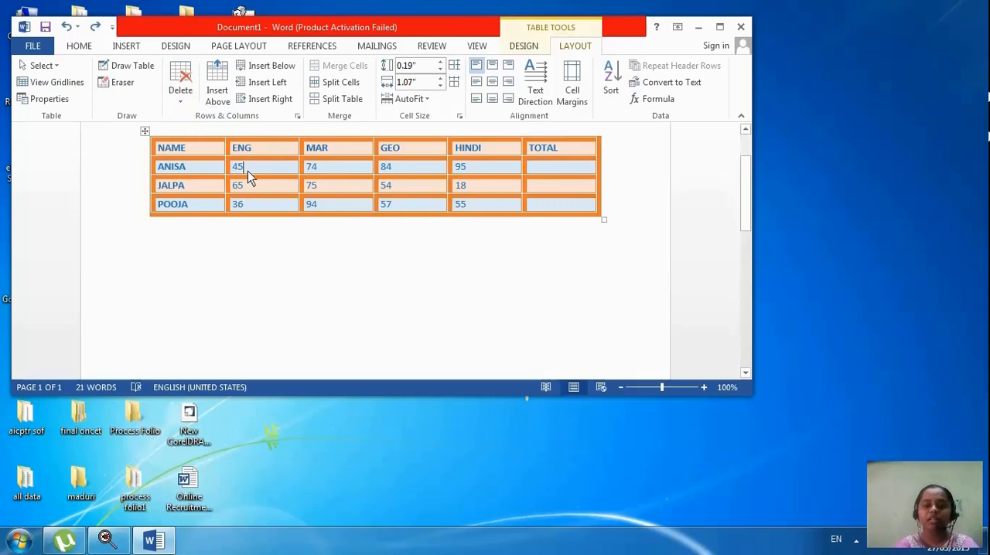
pyautogui.click(182, 105)
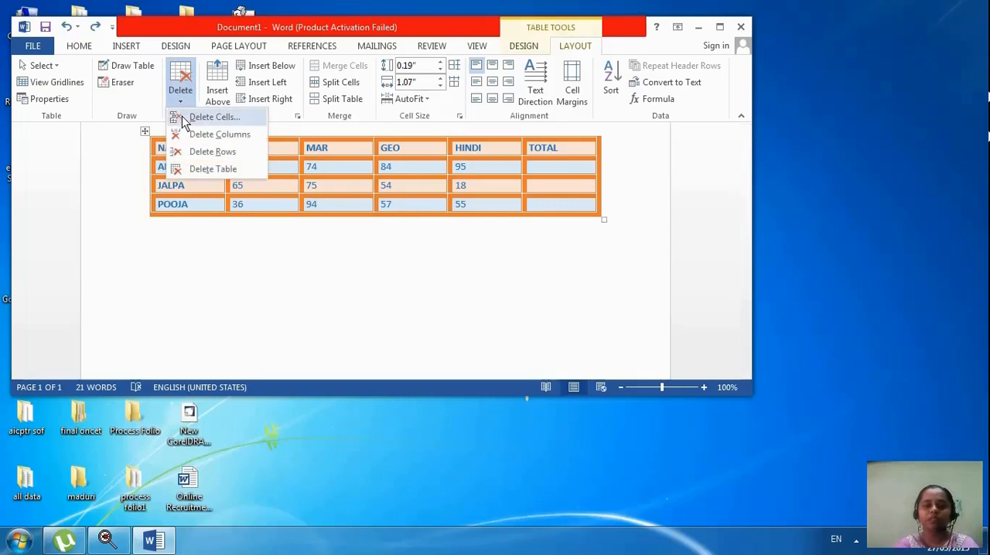
pyautogui.click(209, 116)
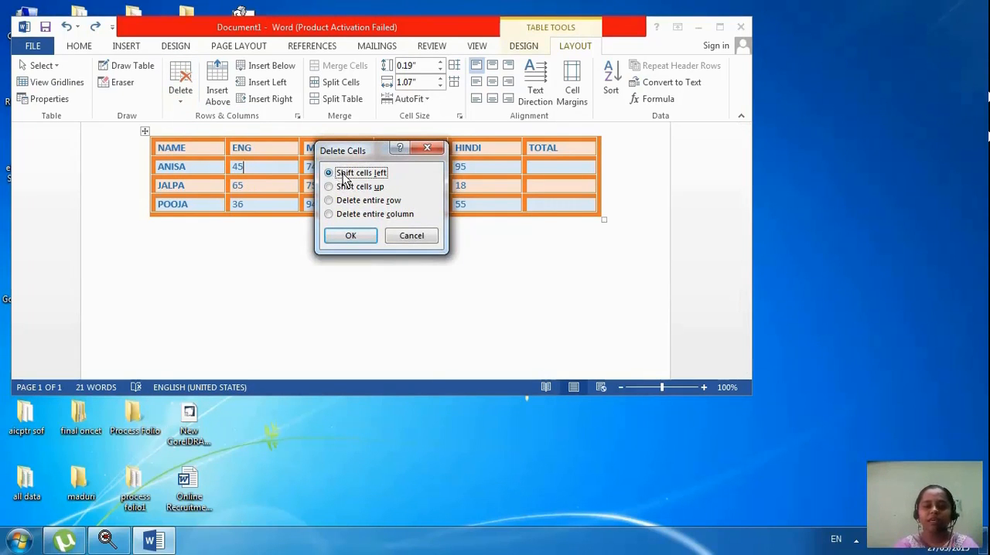
pyautogui.click(352, 236)
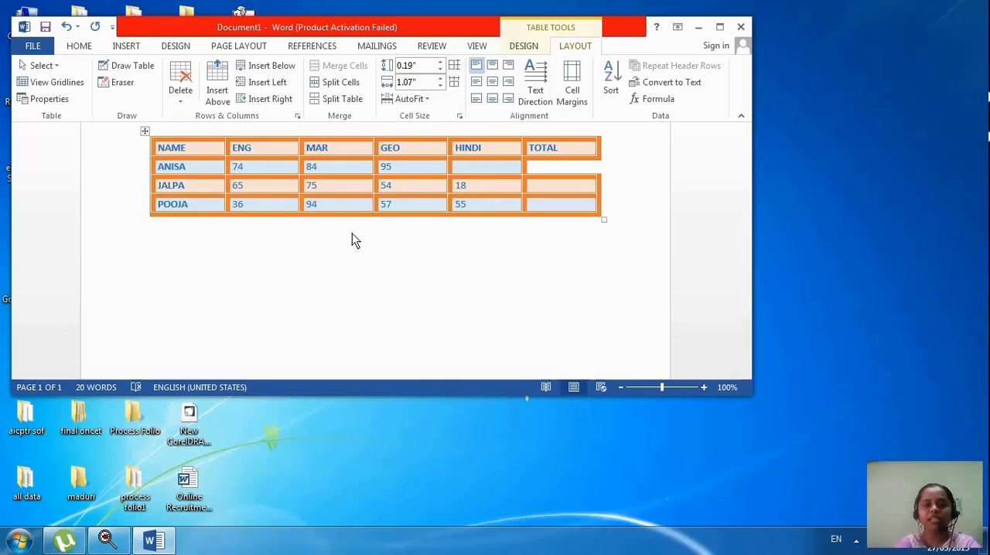
pyautogui.hotkey('ctrl', 'z')
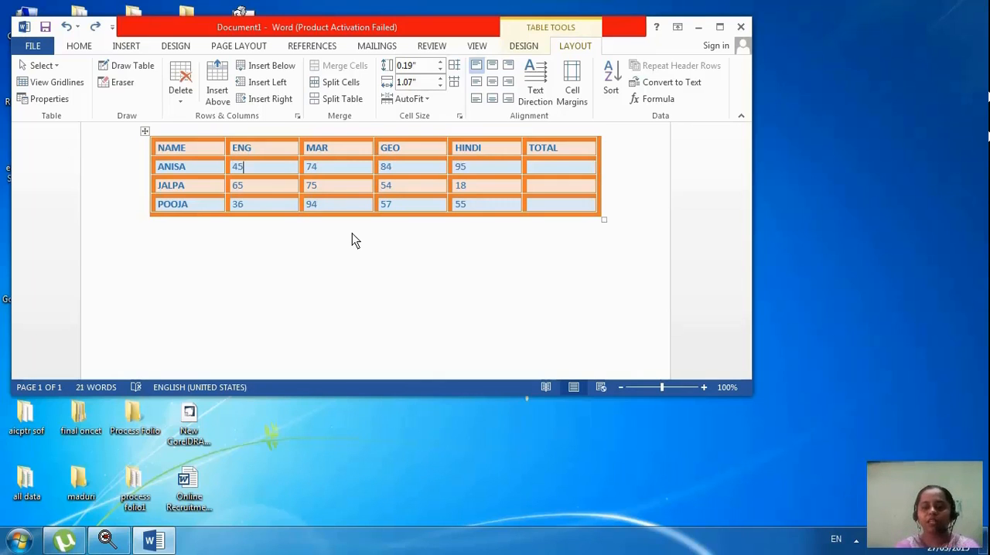
# Delete the first student's ENG cell with the Shift cells up option, and undo the deletion
pyautogui.click(184, 91)
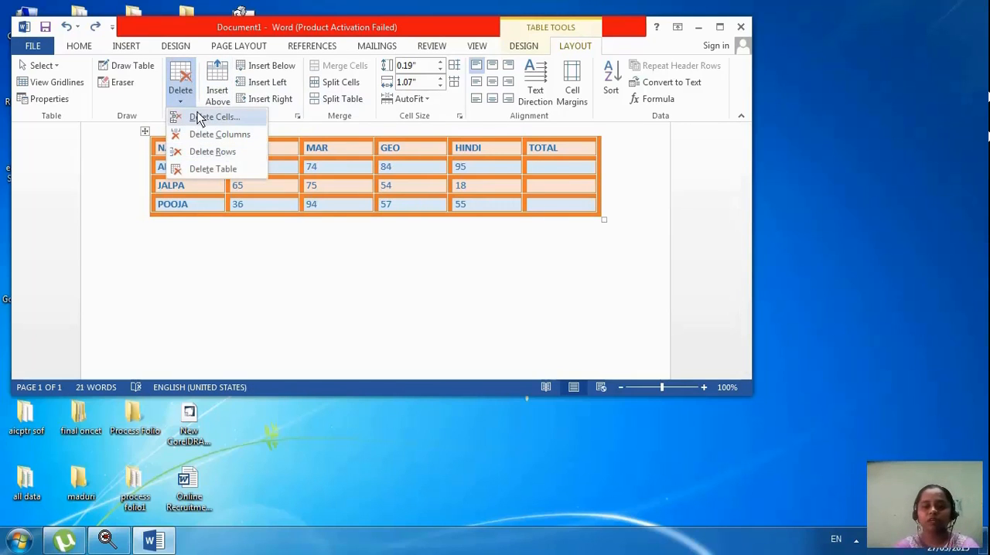
pyautogui.click(200, 117)
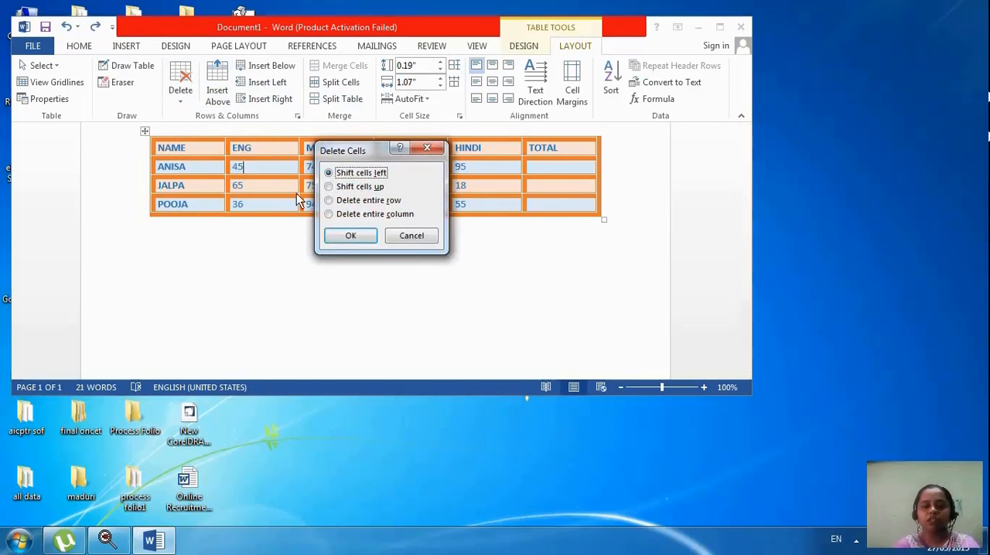
pyautogui.click(363, 187)
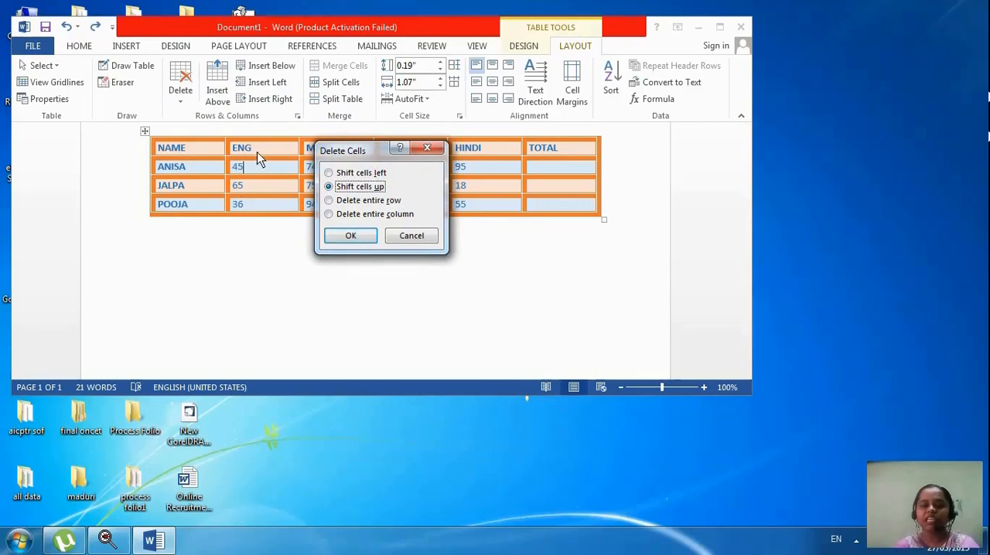
pyautogui.click(348, 236)
pyautogui.click(348, 238)
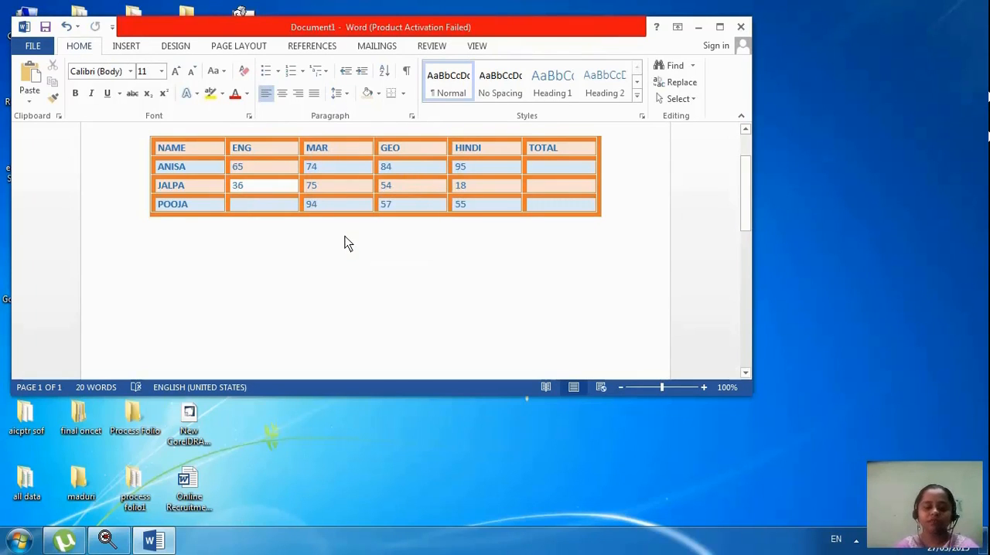
pyautogui.hotkey('ctrl', 'z')
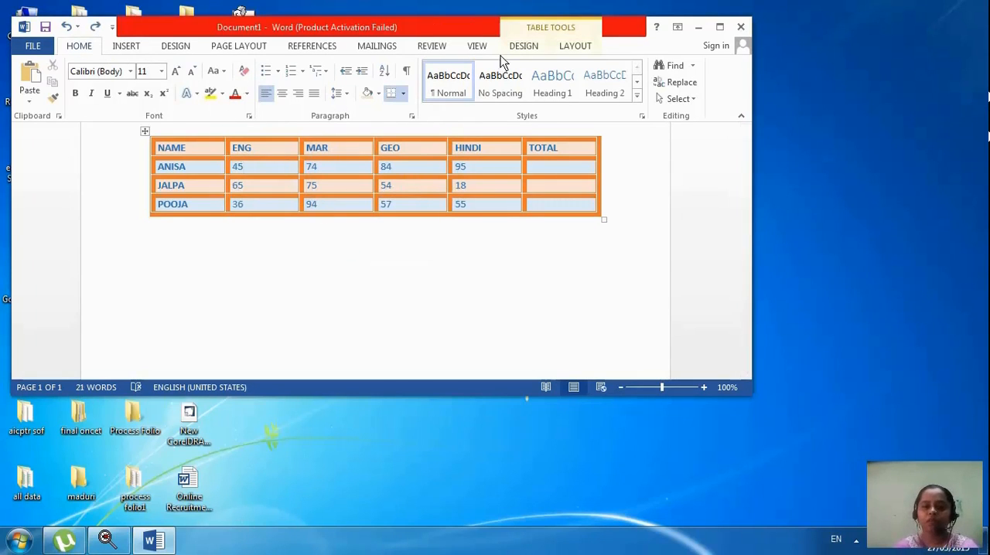
# Delete the entire ENG column from the marks table, and undo the deletion
pyautogui.click(571, 46)
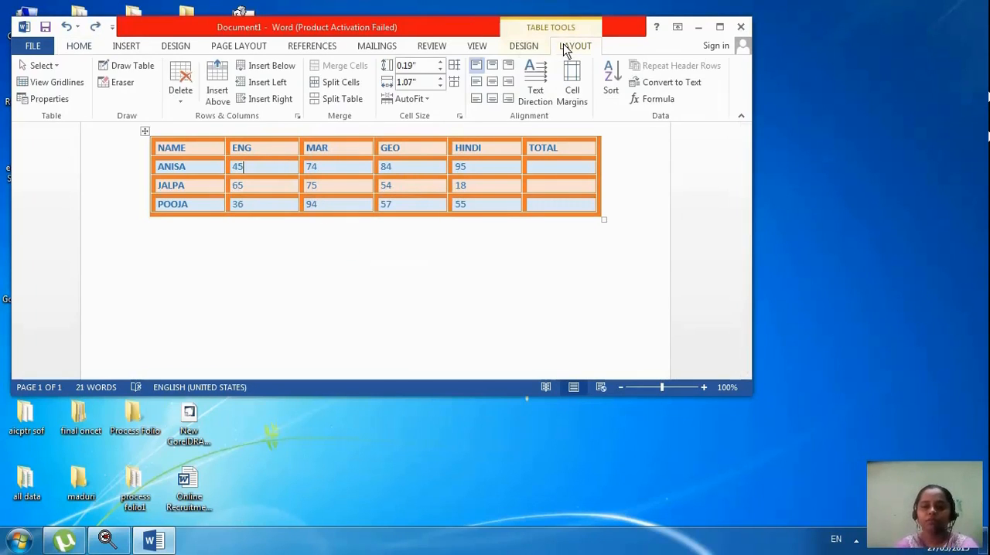
pyautogui.click(183, 101)
pyautogui.click(191, 136)
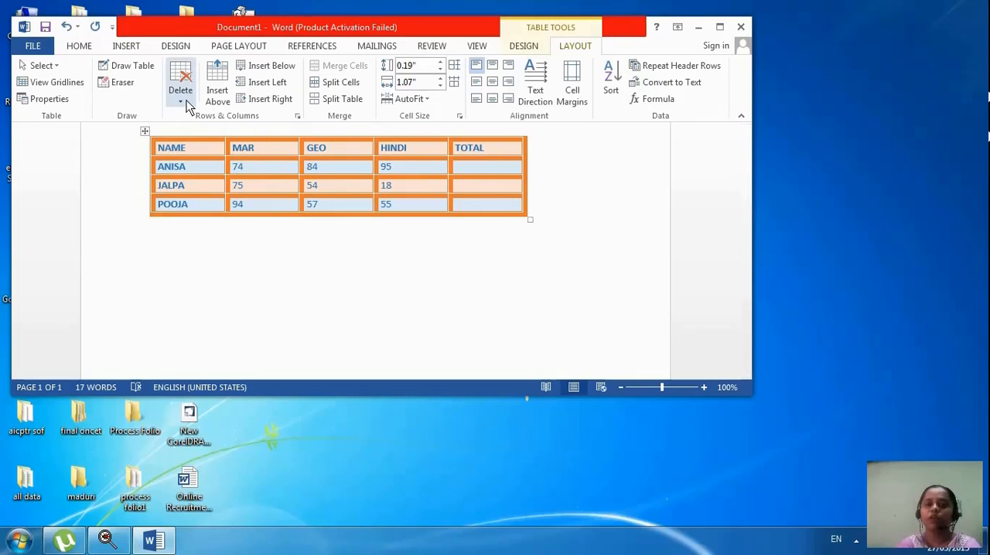
pyautogui.hotkey('ctrl', 'z')
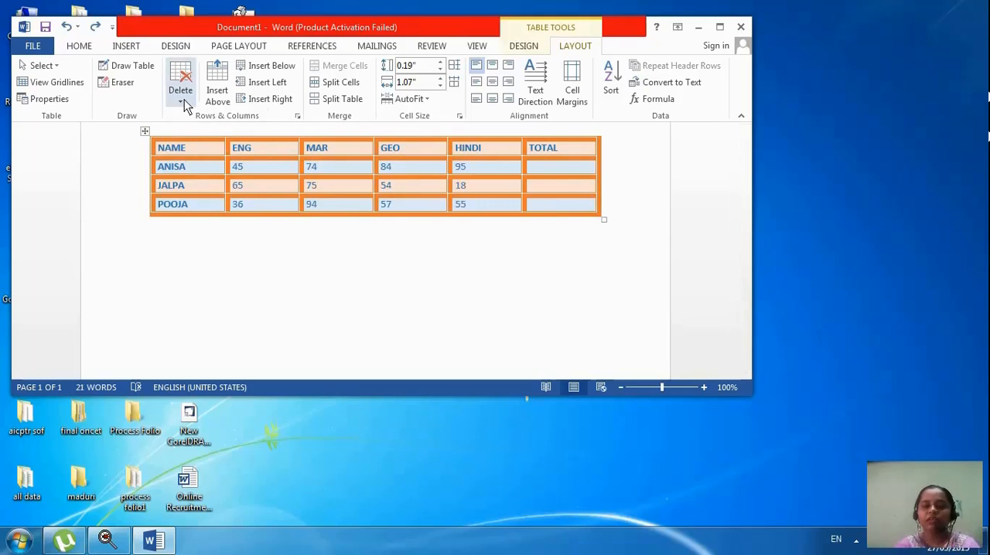
# Delete the first student's entire row from the marks table
pyautogui.click(184, 106)
pyautogui.click(192, 151)
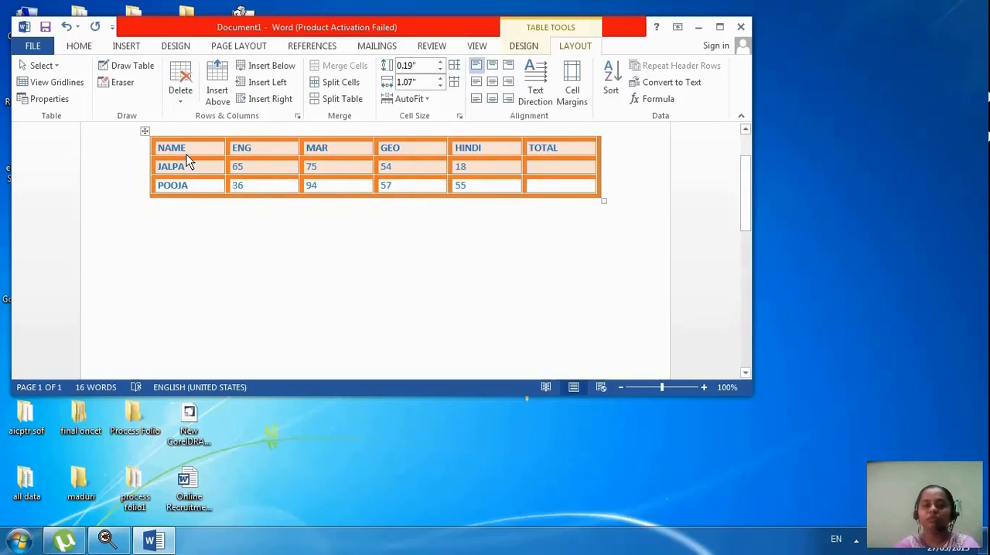
# Undo the deletion of the first student's row
pyautogui.hotkey('ctrl', 'z')
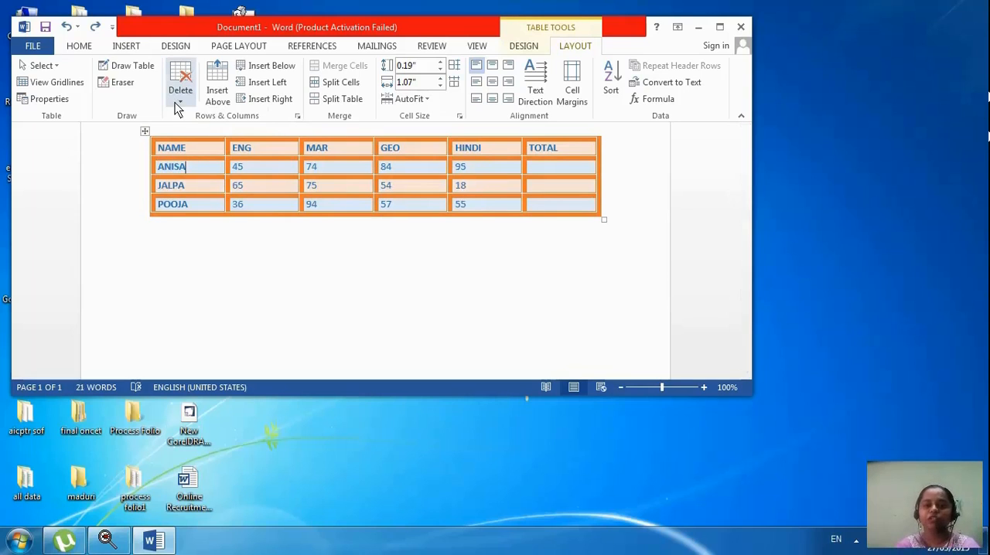
# Delete the entire marks table, and undo the deletion
pyautogui.click(176, 102)
pyautogui.click(181, 171)
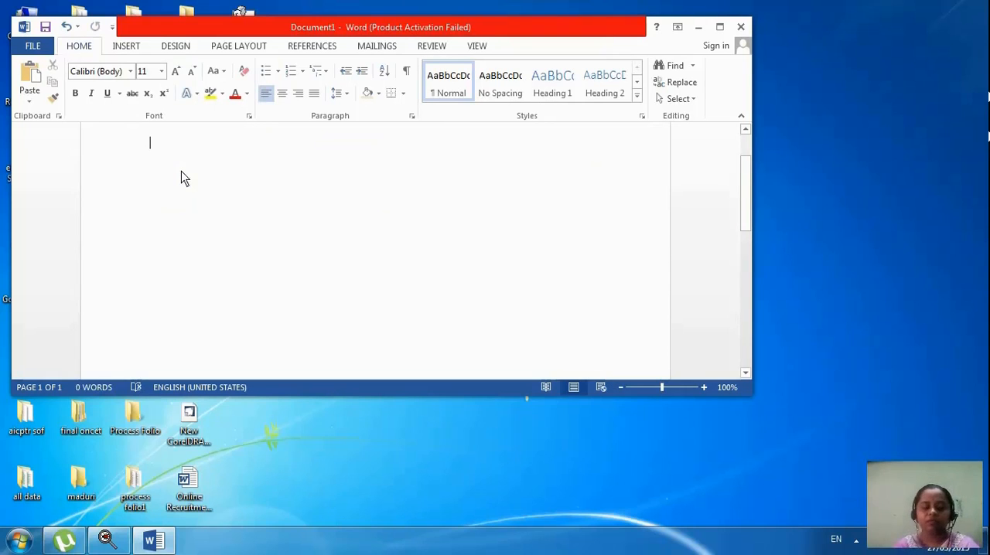
pyautogui.hotkey('ctrl', 'z')
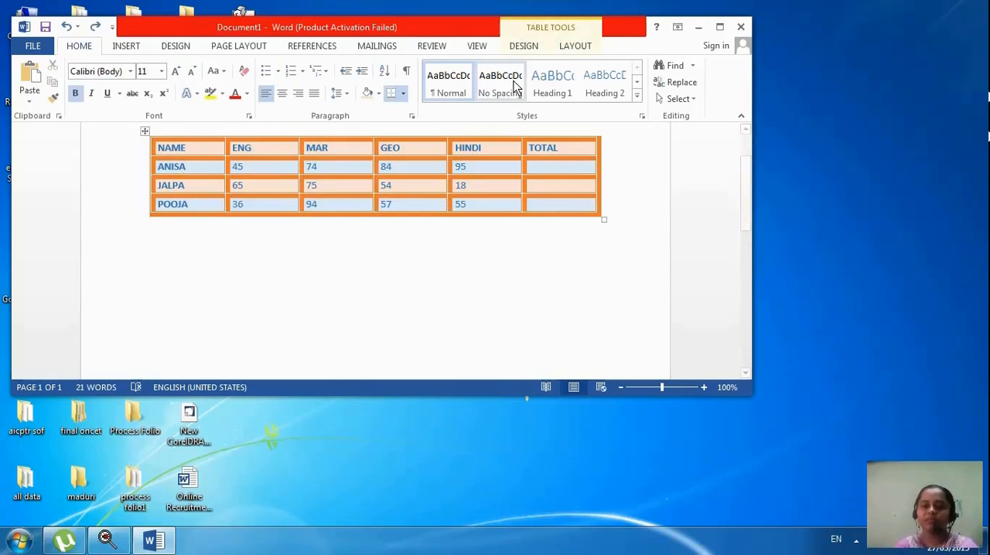
# Insert a blank row above the first student's row, and undo the insertion
pyautogui.click(575, 48)
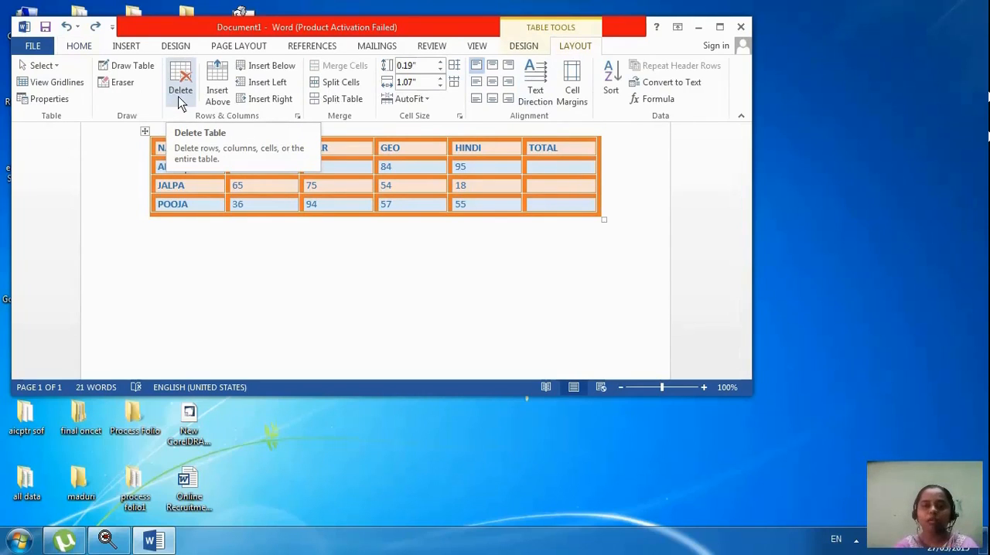
pyautogui.click(259, 186)
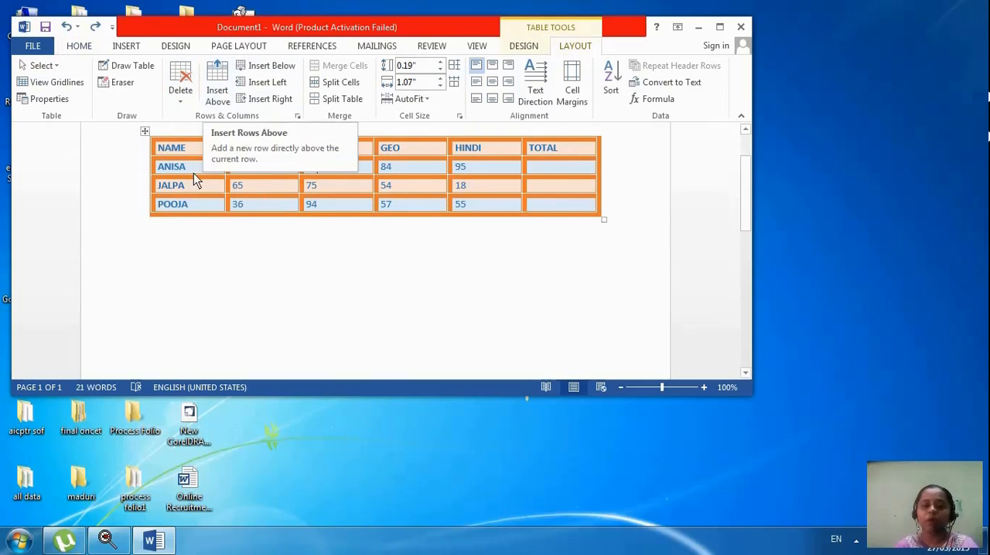
pyautogui.click(222, 87)
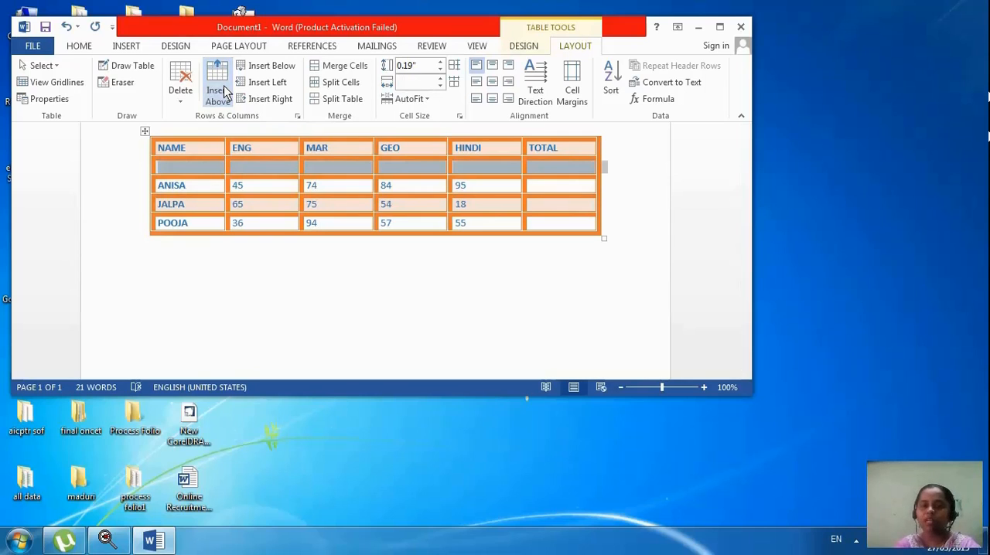
pyautogui.hotkey('ctrl', 'z')
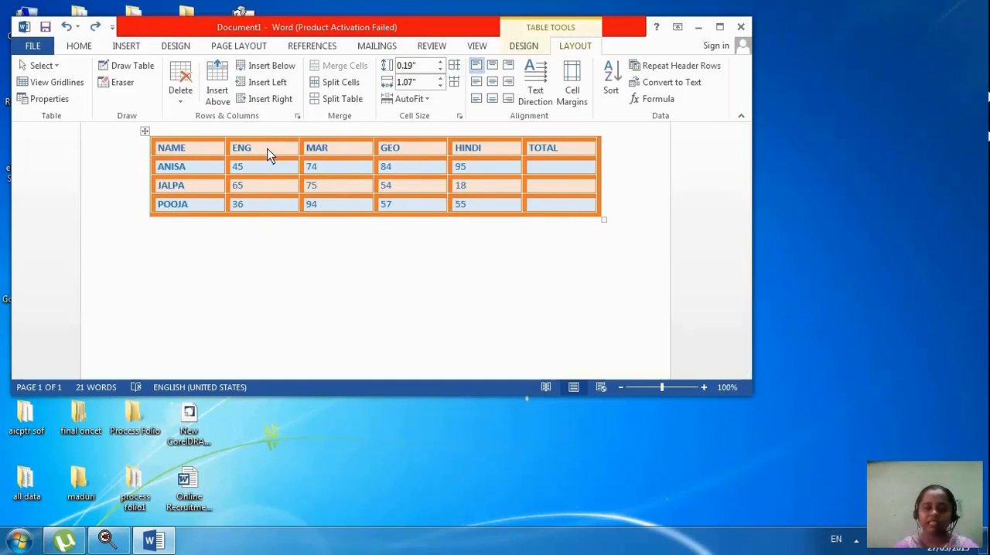
# Insert a blank row below the header row and one below the second student's row, undoing each insertion
pyautogui.click(271, 67)
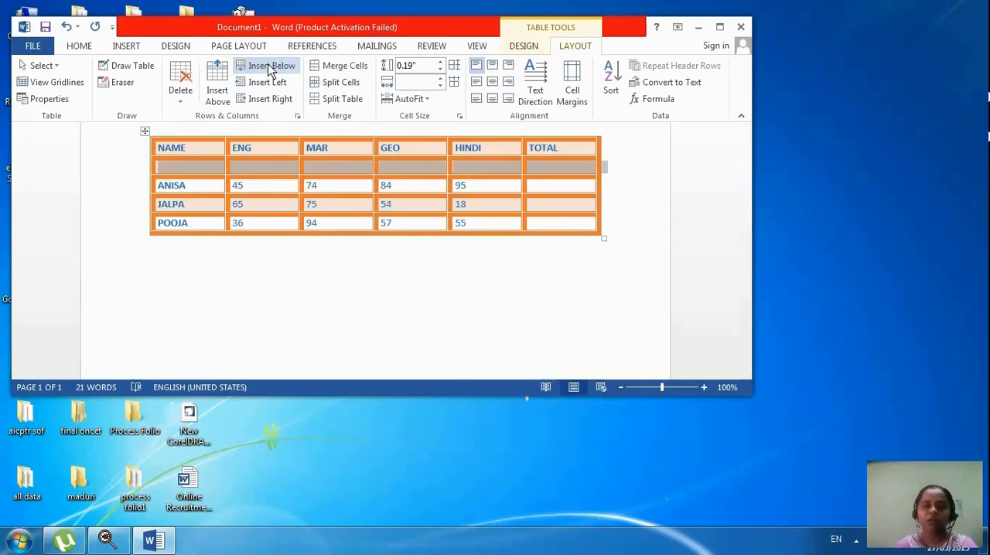
pyautogui.hotkey('ctrl', 'z')
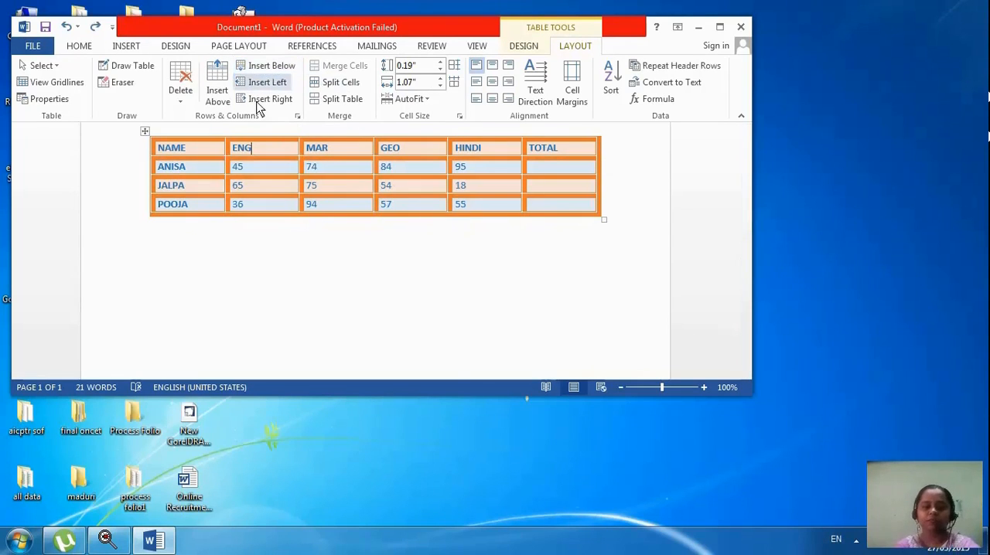
pyautogui.click(193, 190)
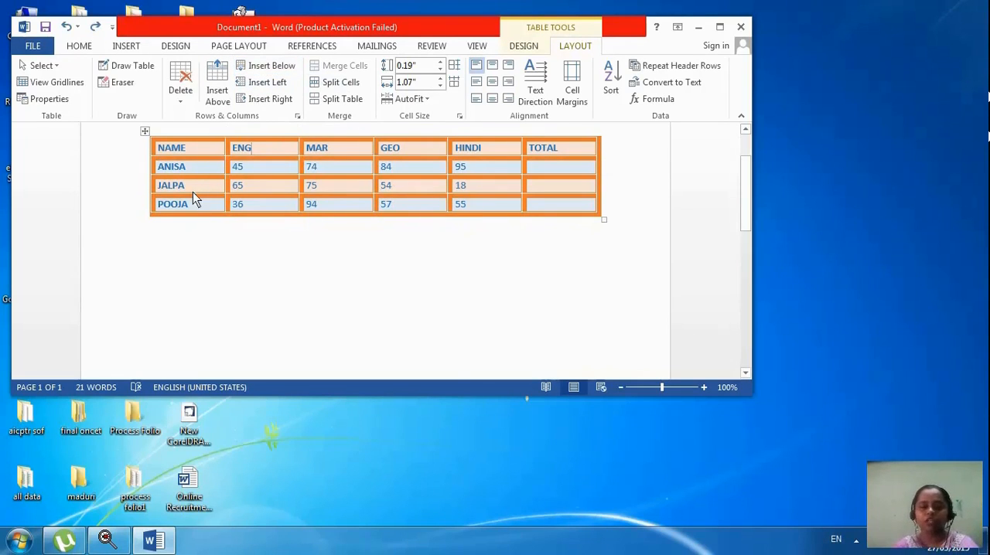
pyautogui.click(272, 69)
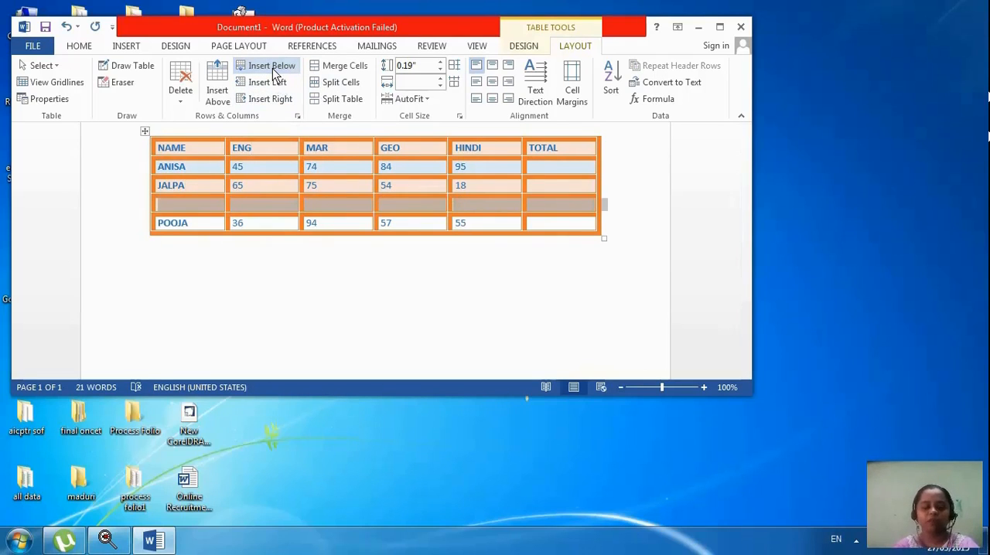
pyautogui.hotkey('ctrl', 'z')
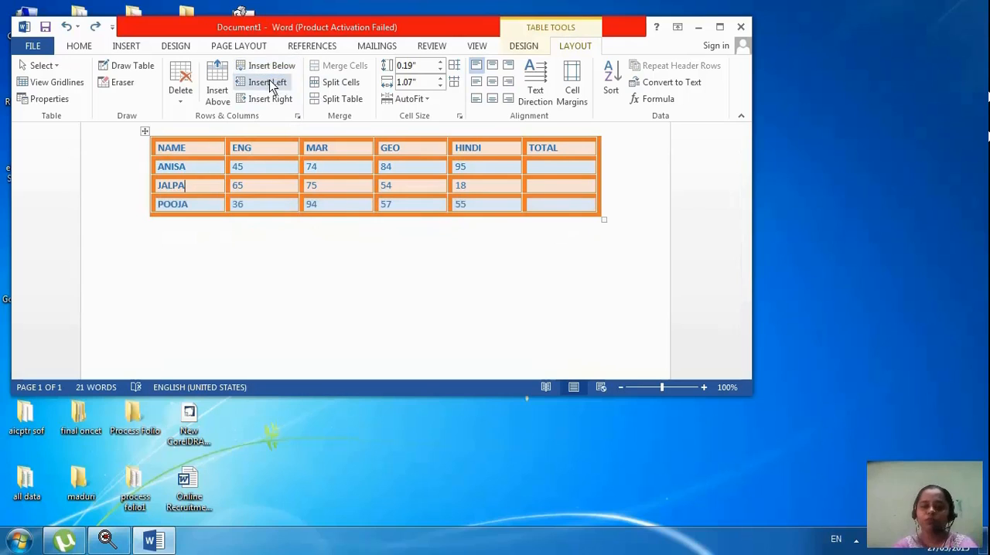
# Insert blank columns before and after the ENG column, and undo both insertions
pyautogui.click(280, 140)
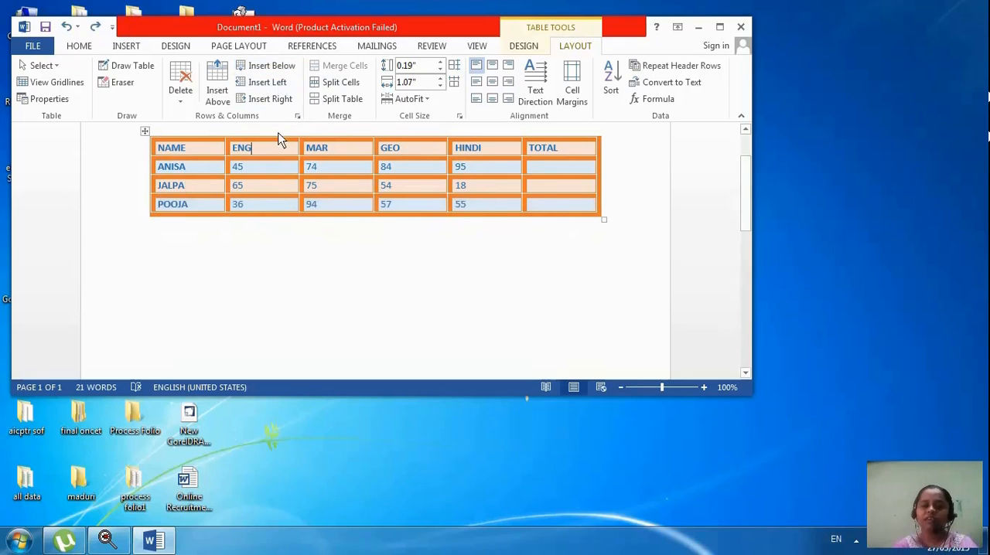
pyautogui.click(278, 83)
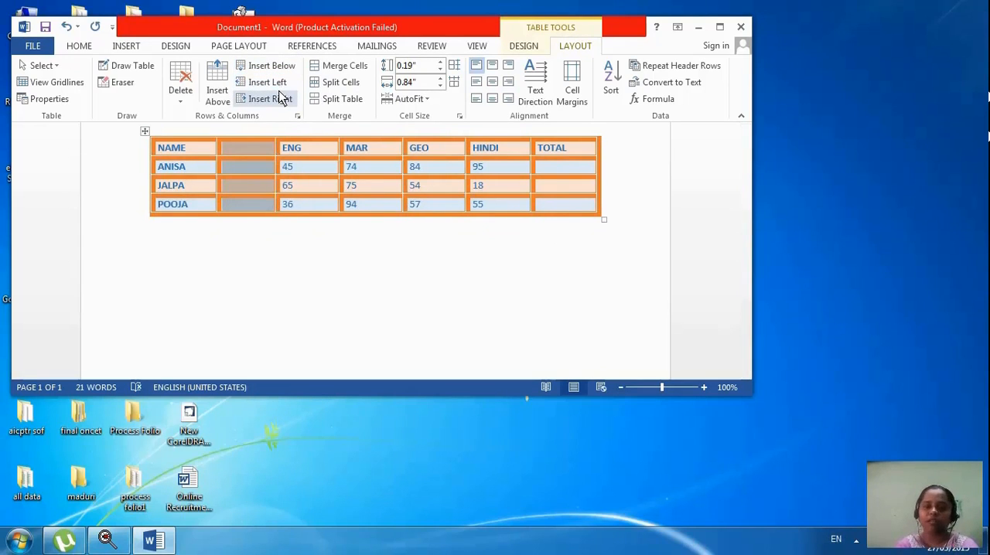
pyautogui.click(313, 151)
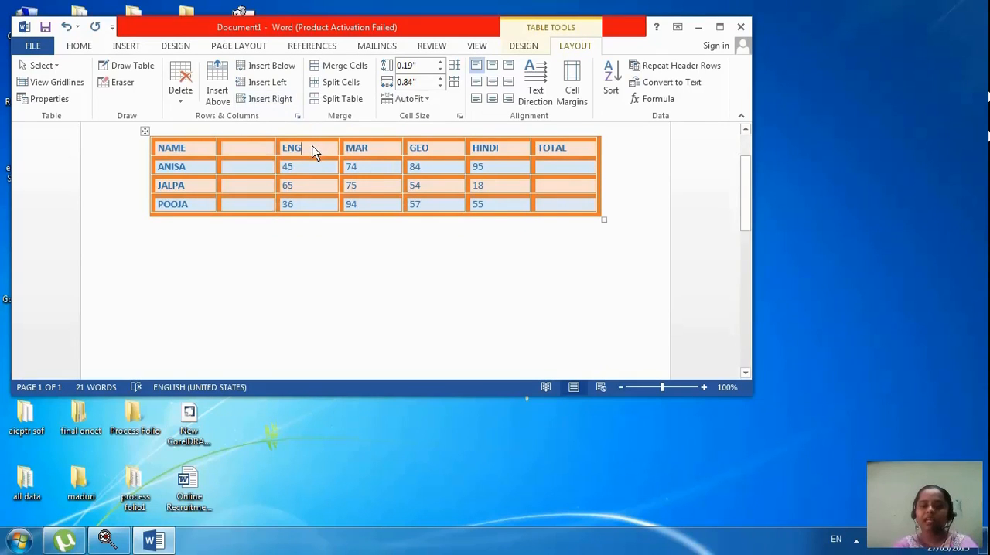
pyautogui.click(283, 99)
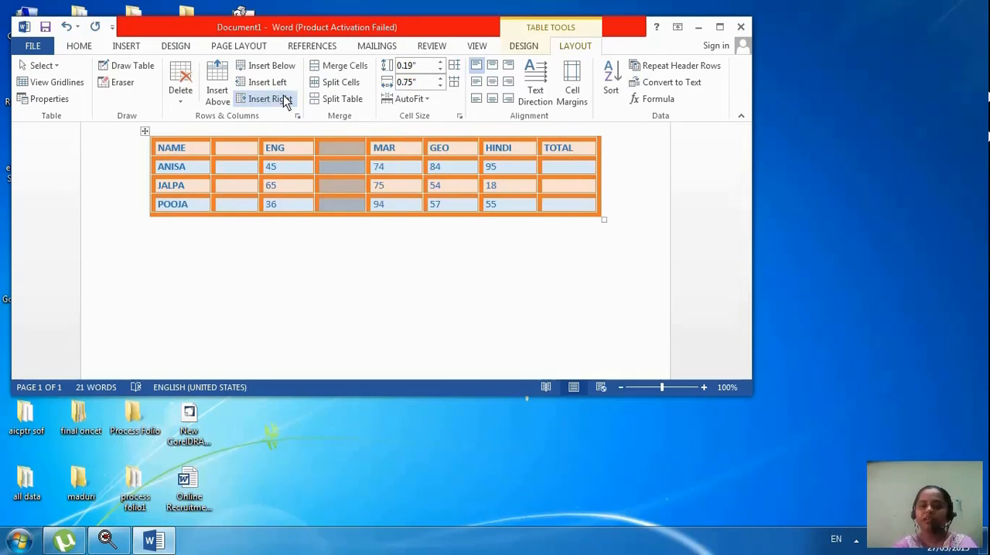
pyautogui.hotkey('ctrl', 'z')
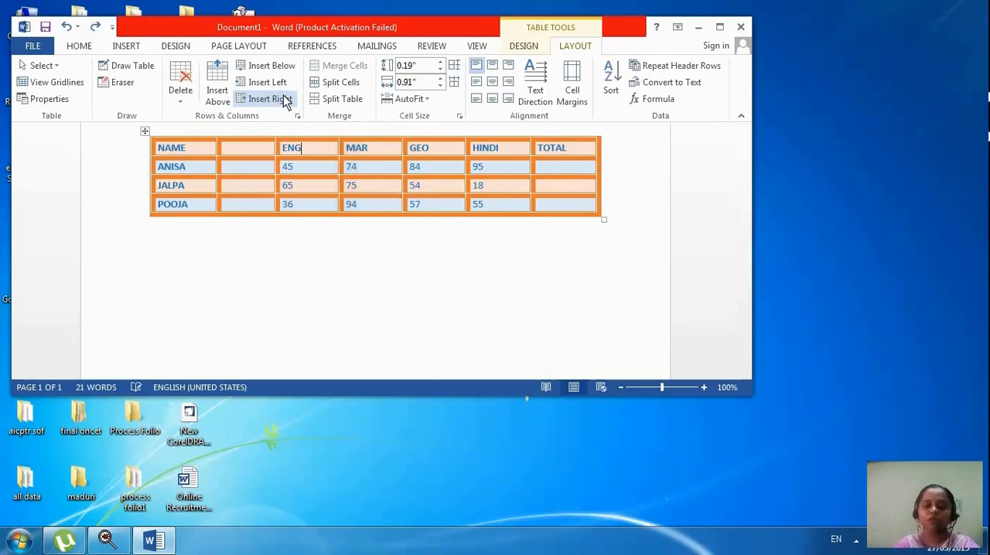
pyautogui.hotkey('ctrl', 'z')
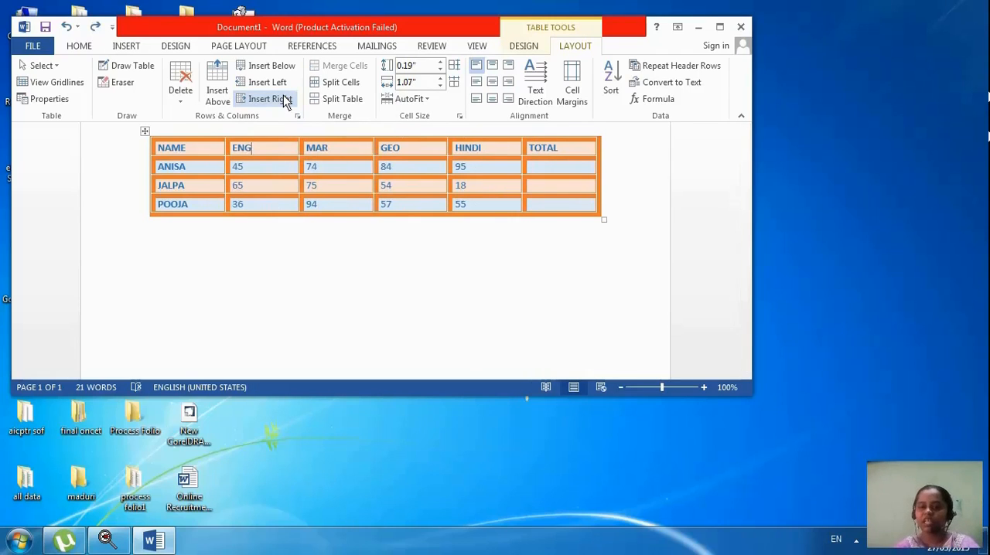
# Add two blank rows at the end of the marks table, starting from the end-of-row mark after the last student
pyautogui.click(582, 168)
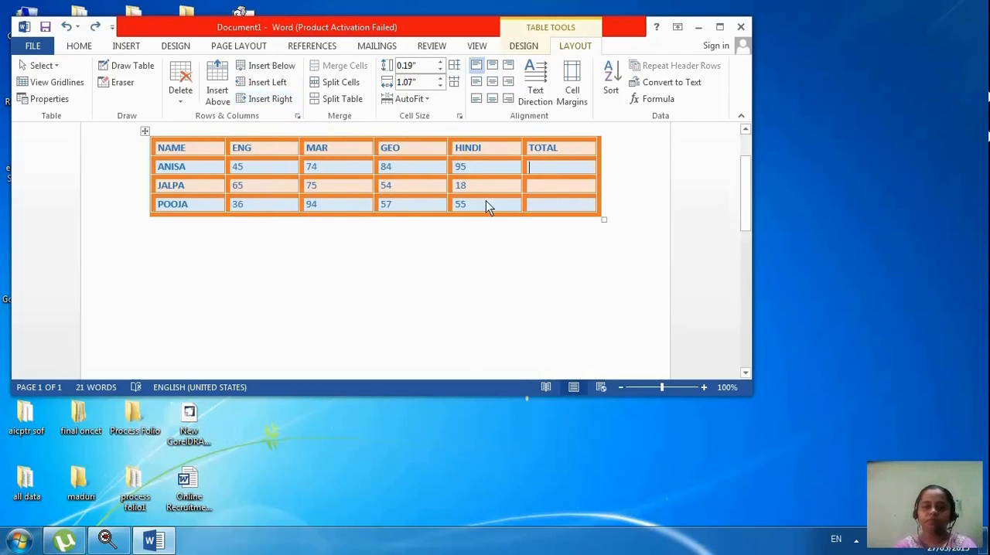
pyautogui.click(613, 210)
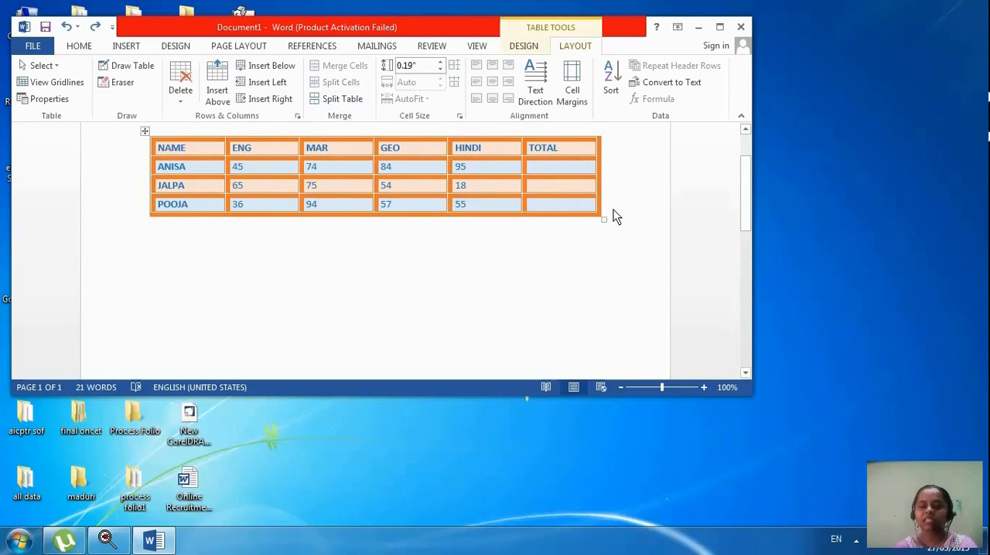
pyautogui.press('Return')
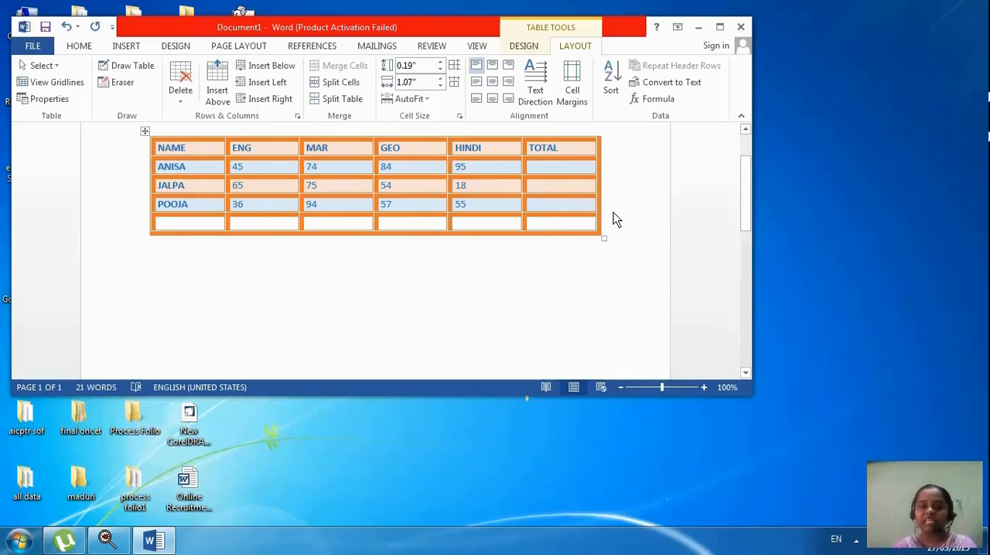
pyautogui.click(605, 232)
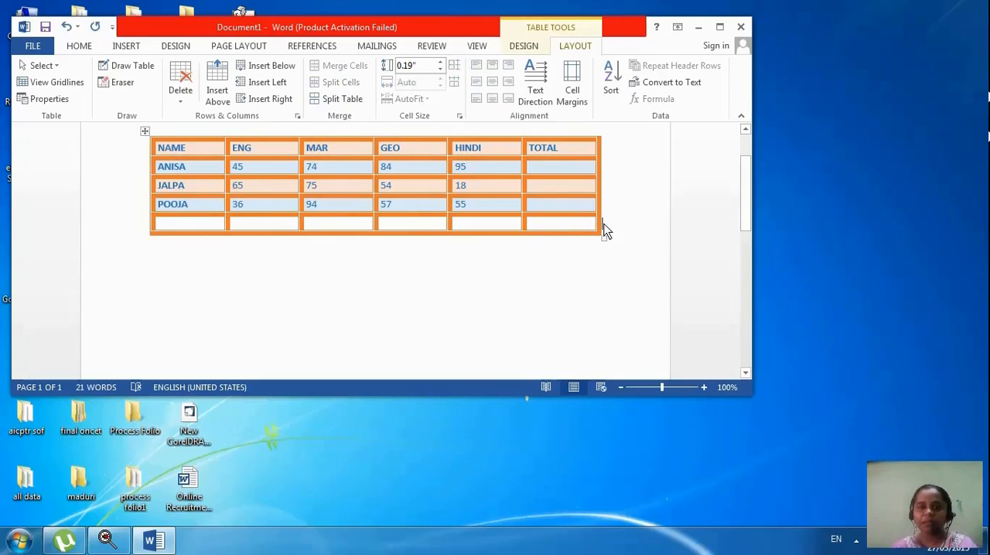
pyautogui.press('Return')
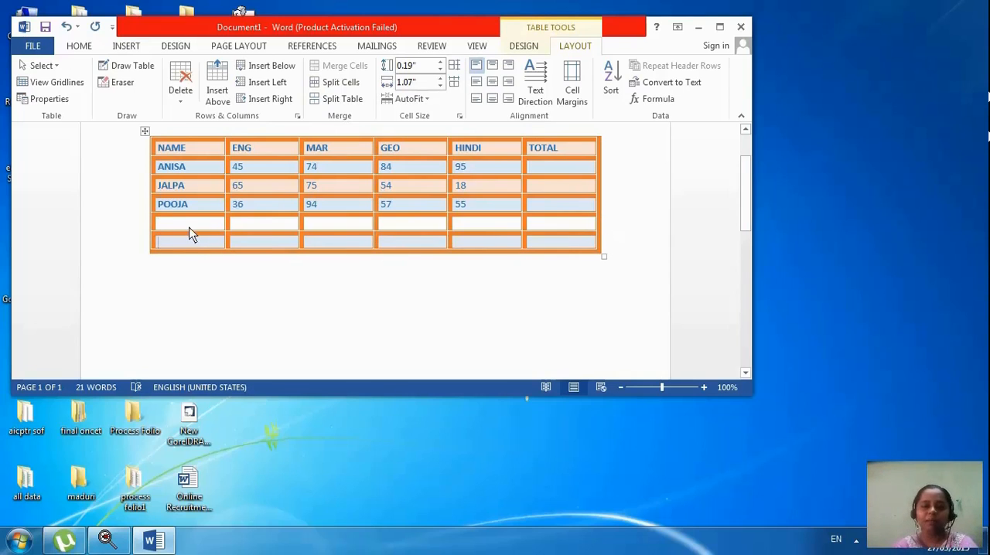
# Merge all six cells of the first blank row below the students into one cell
pyautogui.moveTo(206, 223); pyautogui.dragTo(408, 223)
pyautogui.moveTo(523, 224); pyautogui.dragTo(554, 219)
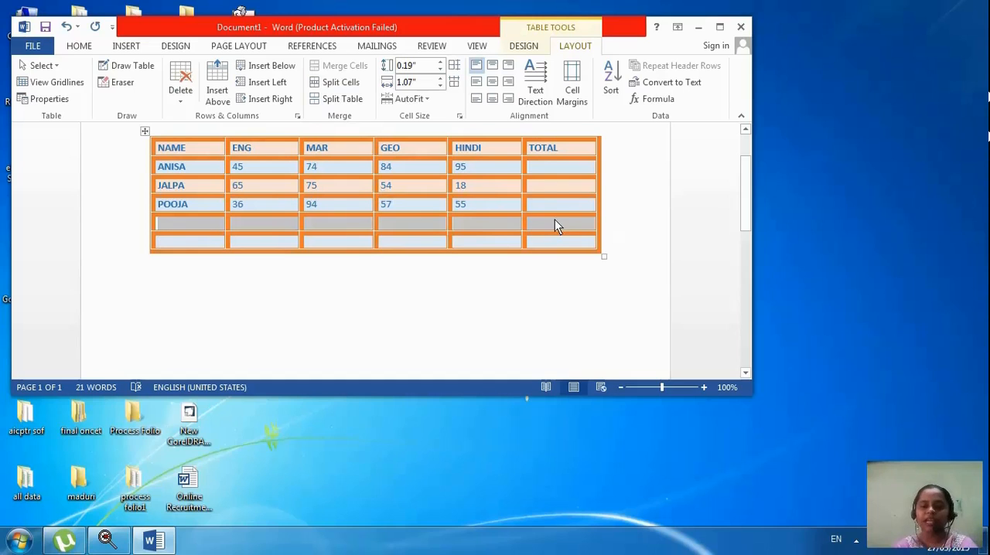
pyautogui.click(461, 242)
pyautogui.moveTo(210, 226); pyautogui.dragTo(541, 219)
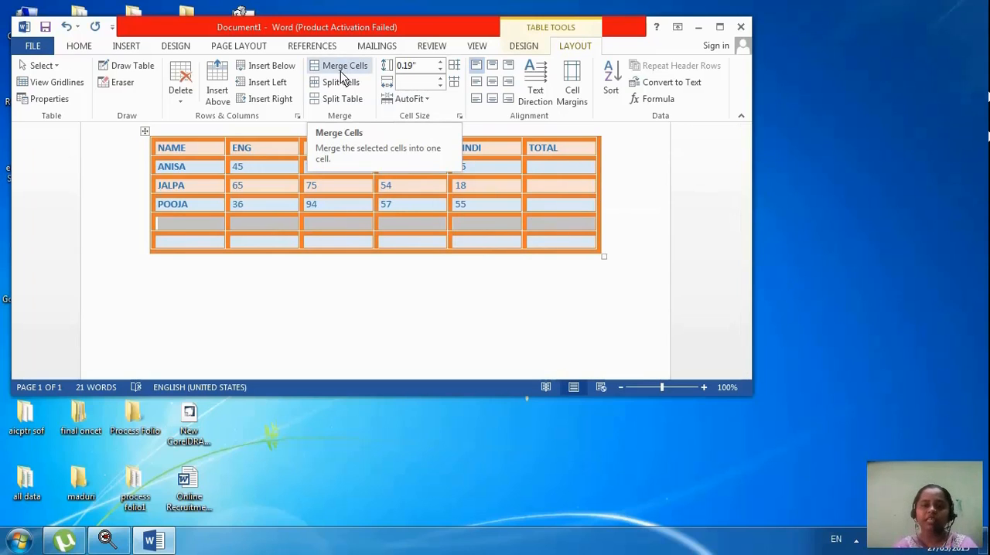
pyautogui.click(341, 68)
# Fill the merged full-width cell with one line of random filler letters beginning with GJDFLJGLD
pyautogui.click(271, 224)
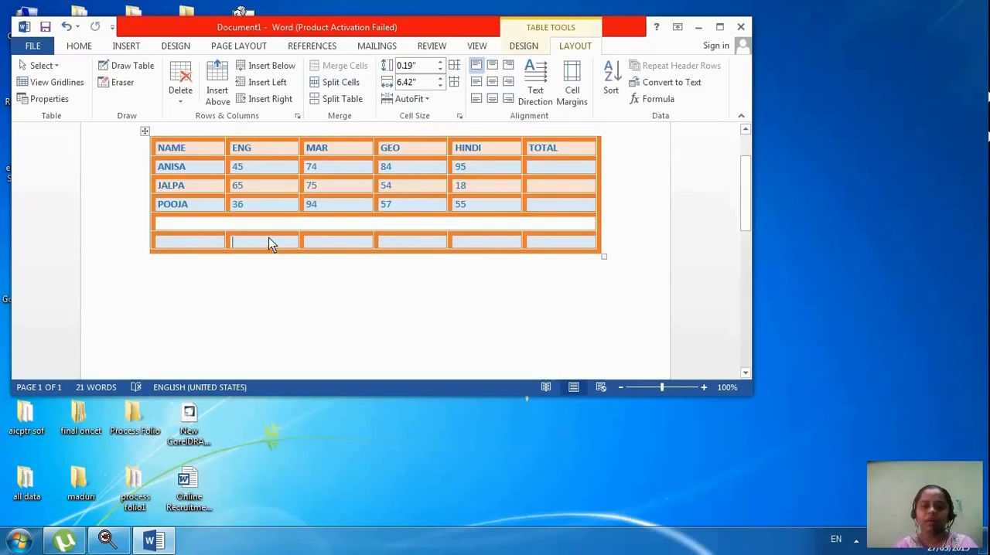
pyautogui.write('GJDFLJGLD')
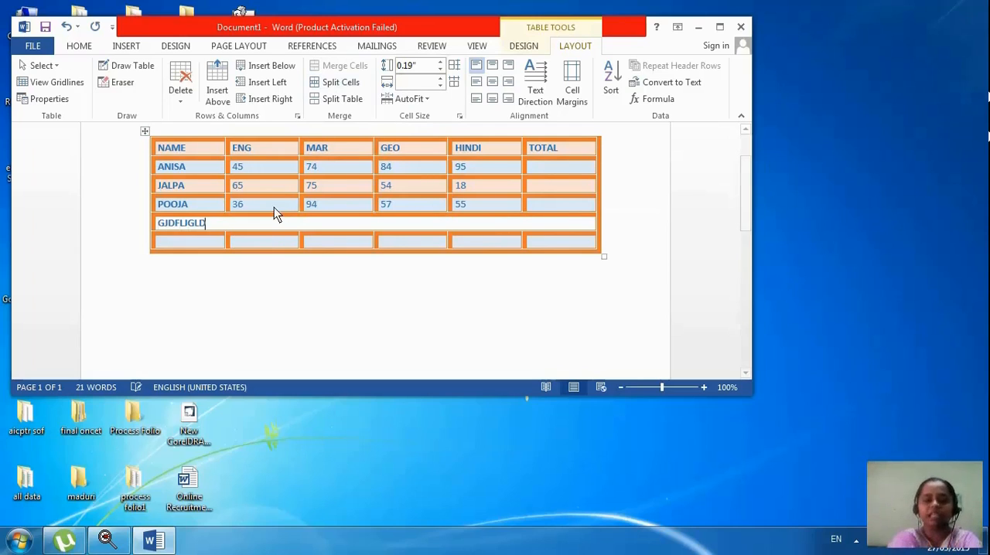
pyautogui.write('JFLKJGLKDFJLKGJD;FLKJG; JFD;LGJ F;LDJG;LDJF ;LGJDF;')
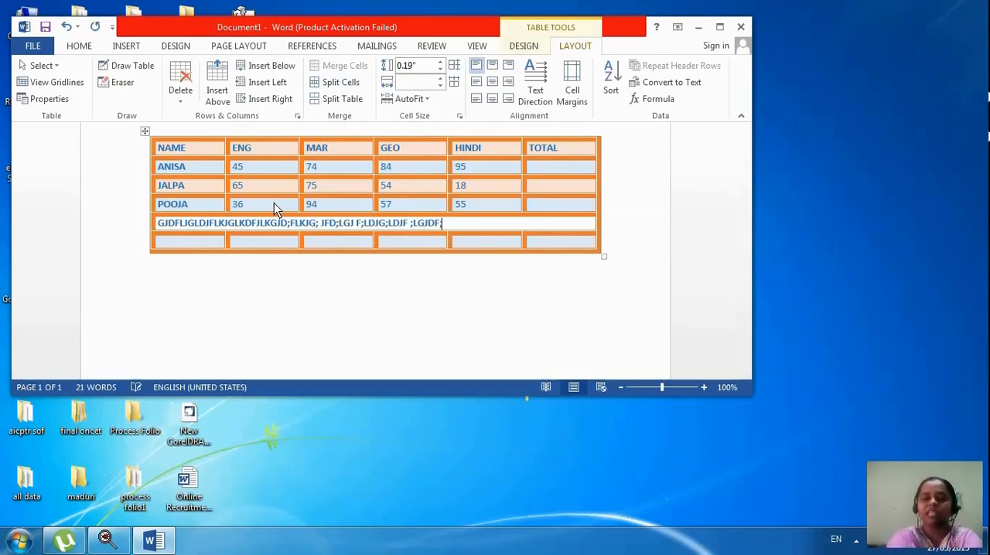
pyautogui.write('LIG;FJ GJFL;JGLDFJGKJDFLKJGL')
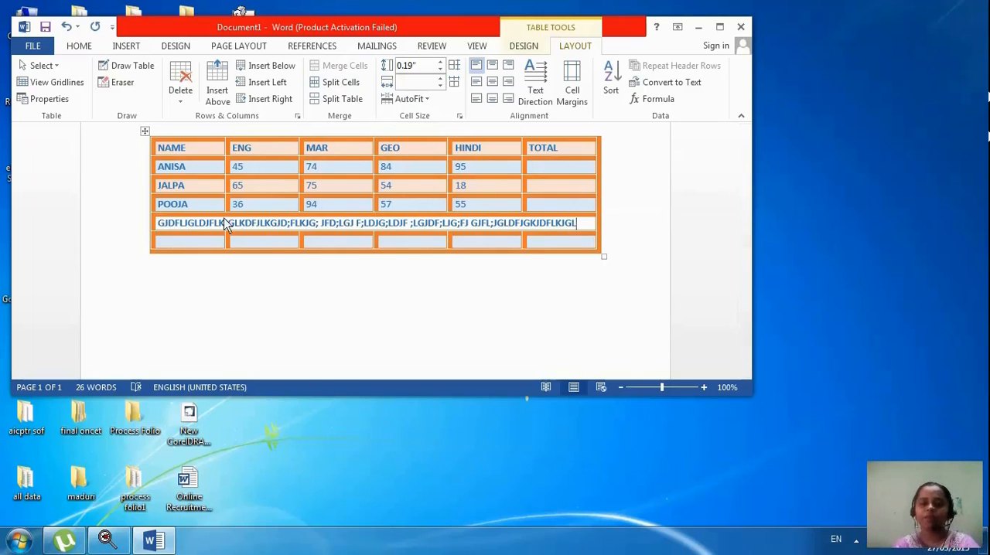
# Merge the first two cells of the table's last row into one cell
pyautogui.click(204, 246)
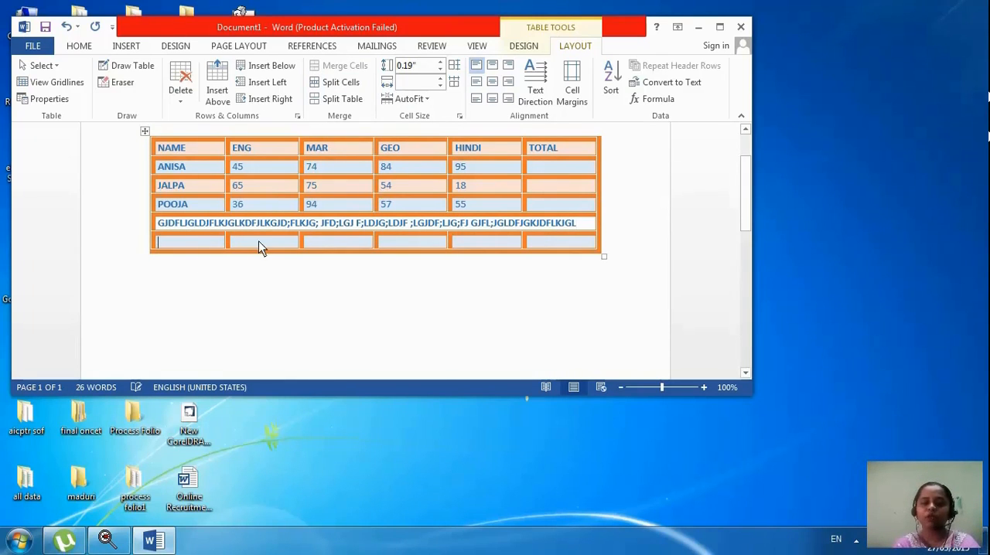
pyautogui.moveTo(195, 245); pyautogui.dragTo(258, 248)
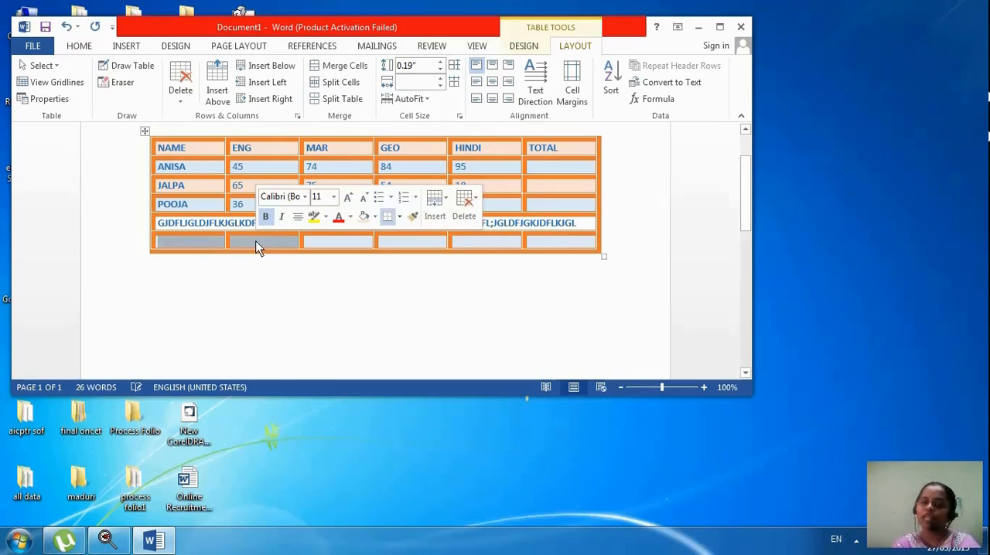
pyautogui.click(341, 67)
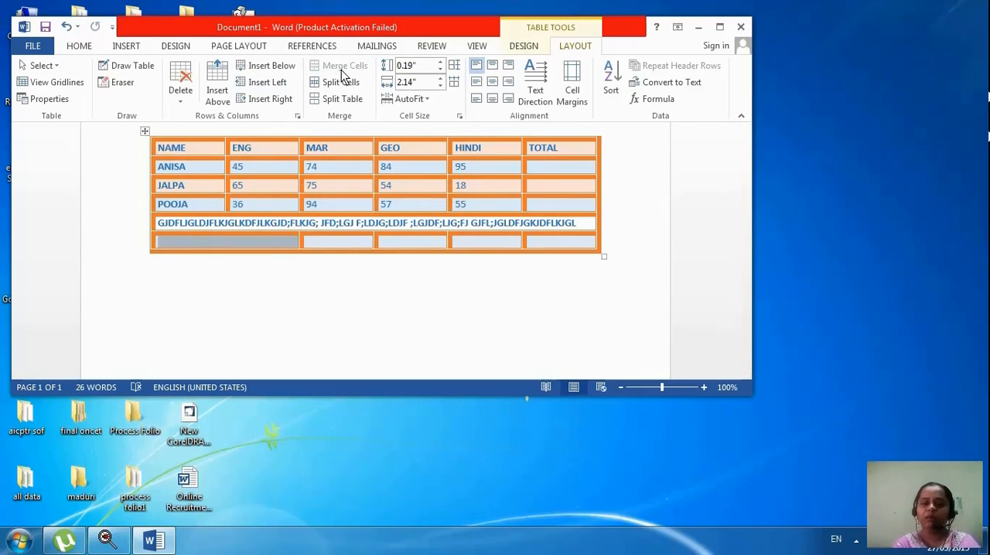
# Split the last row's cell under MAR into 2 columns and 1 row
pyautogui.click(324, 246)
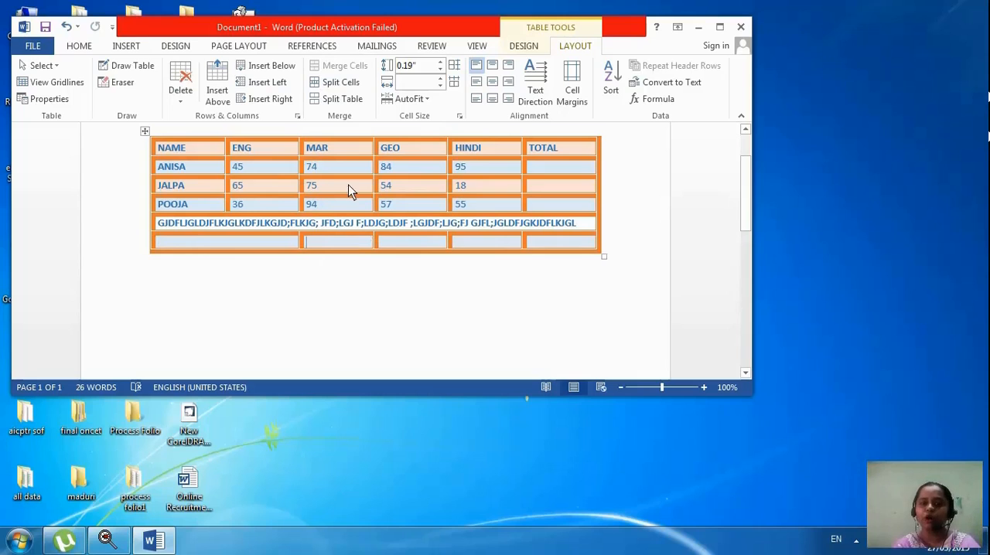
pyautogui.click(350, 87)
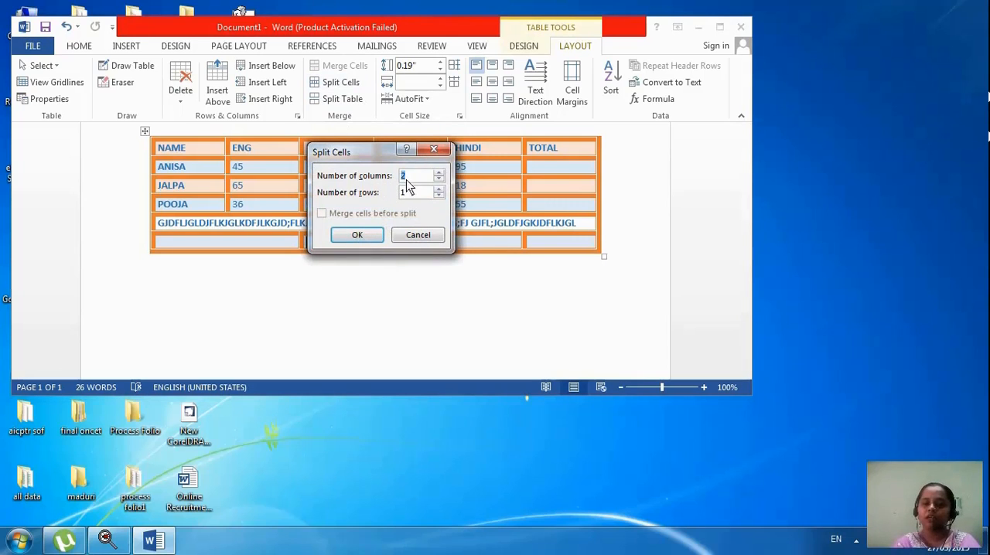
pyautogui.click(358, 235)
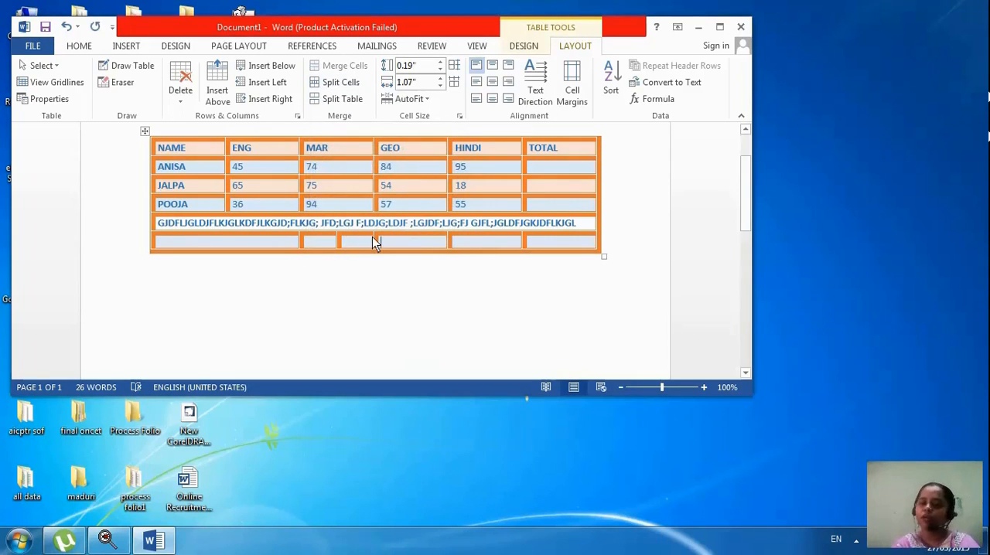
# Split the last row's cell under GEO into 3 columns and 2 rows
pyautogui.click(340, 82)
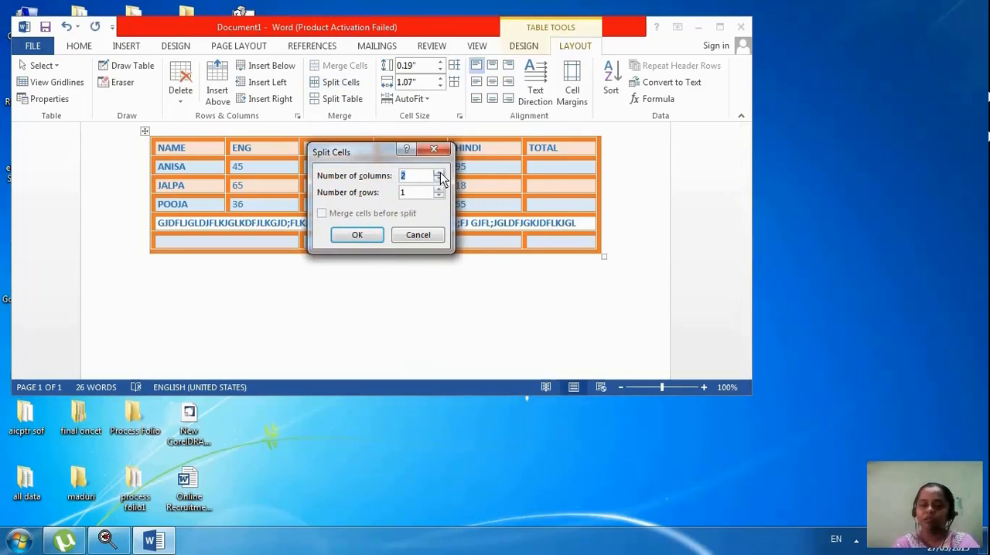
pyautogui.click(439, 189)
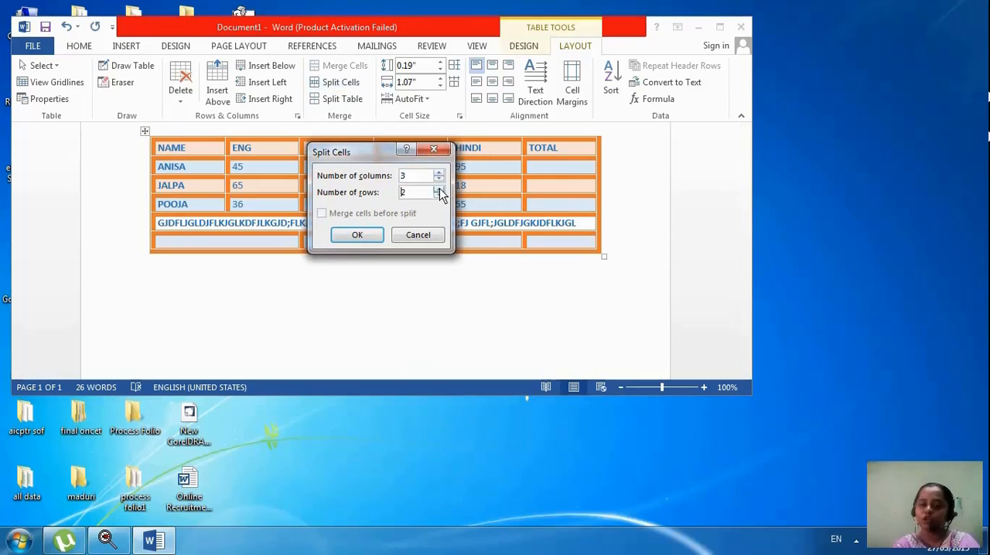
pyautogui.click(356, 235)
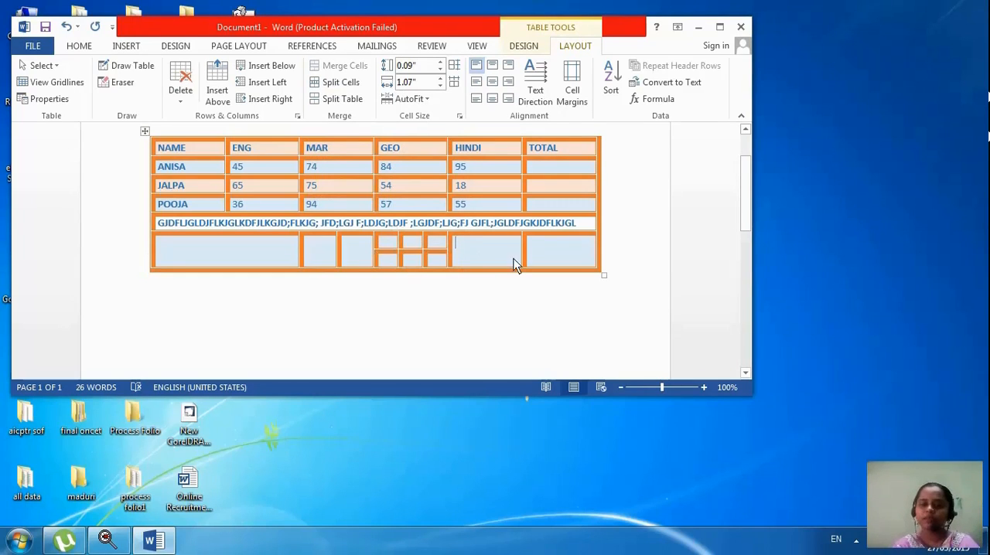
# Undo the cell splits, merges, filler text and added rows so the table ends at the third student's row
pyautogui.hotkey('ctrl', 'z')
pyautogui.hotkey('ctrl', 'z')
pyautogui.hotkey('ctrl', 'z')
pyautogui.hotkey('ctrl', 'z')
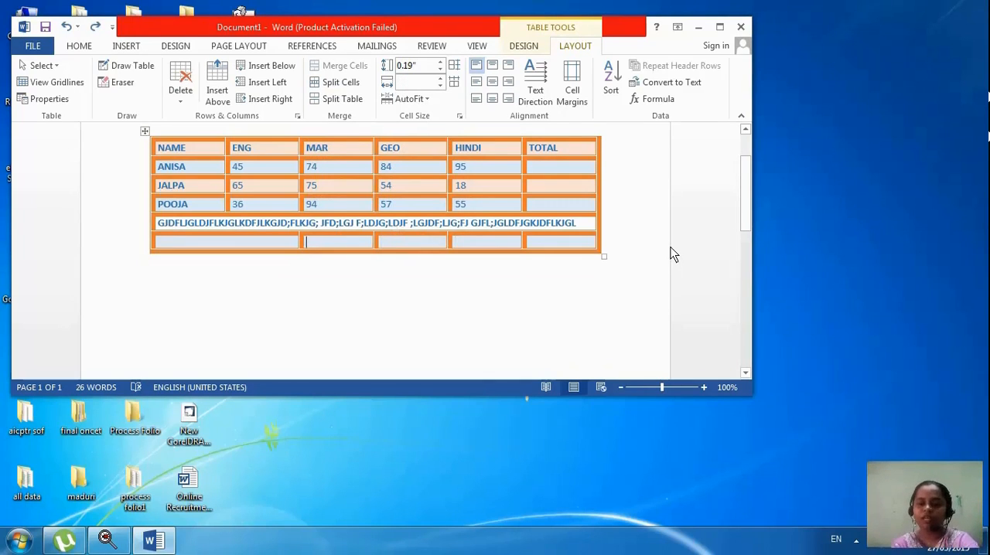
pyautogui.hotkey('ctrl', 'z')
pyautogui.hotkey('ctrl', 'z')
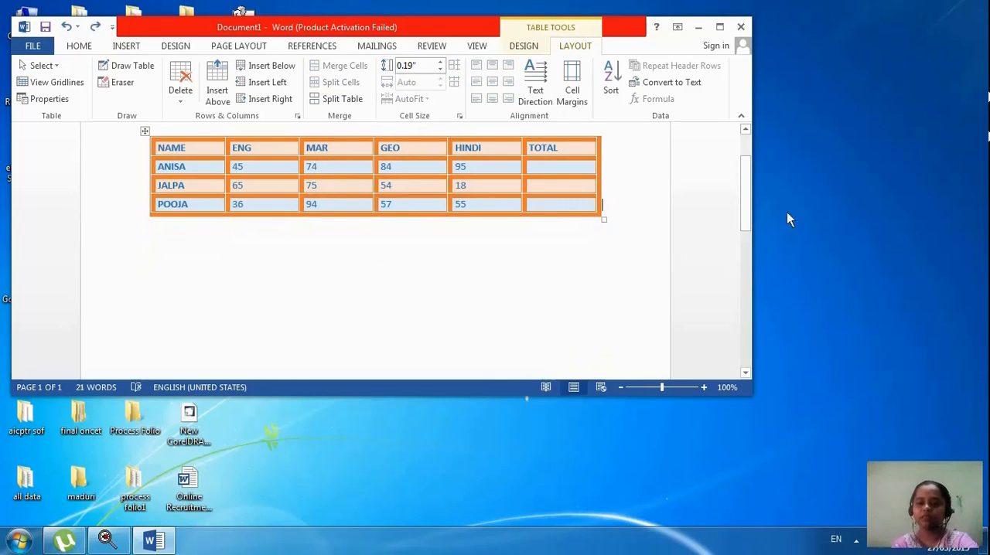
# Split the table above each of the three student rows so every row stands as its own table
pyautogui.click(611, 169)
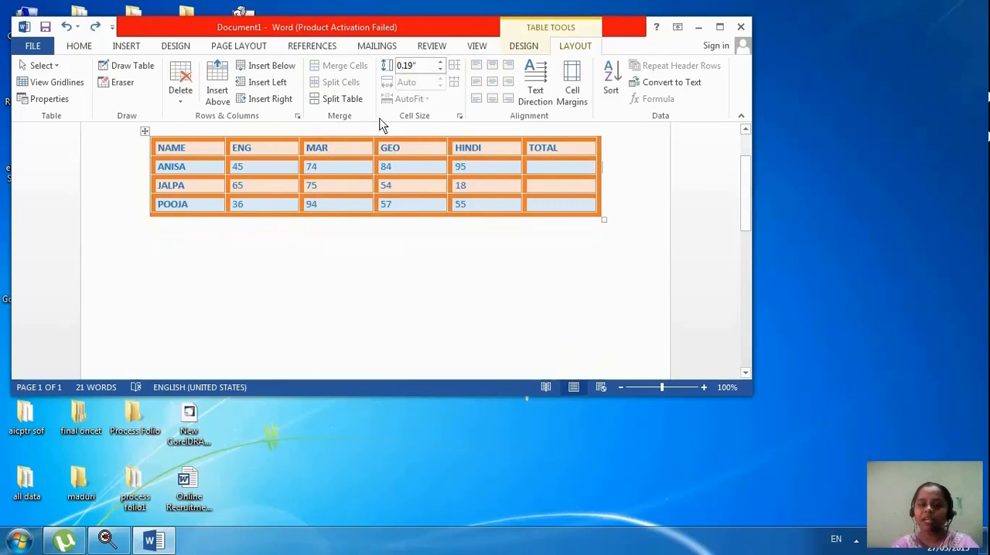
pyautogui.click(340, 99)
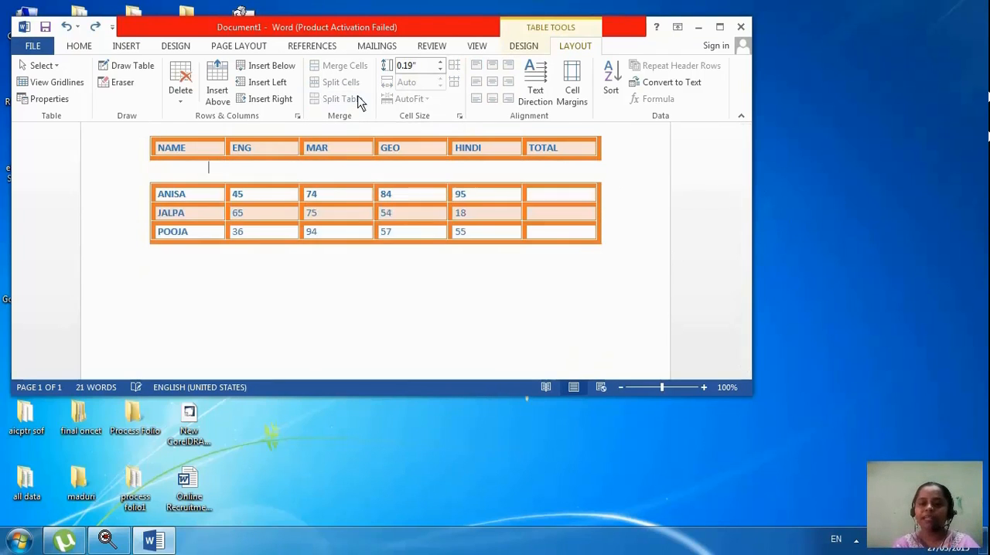
pyautogui.click(609, 216)
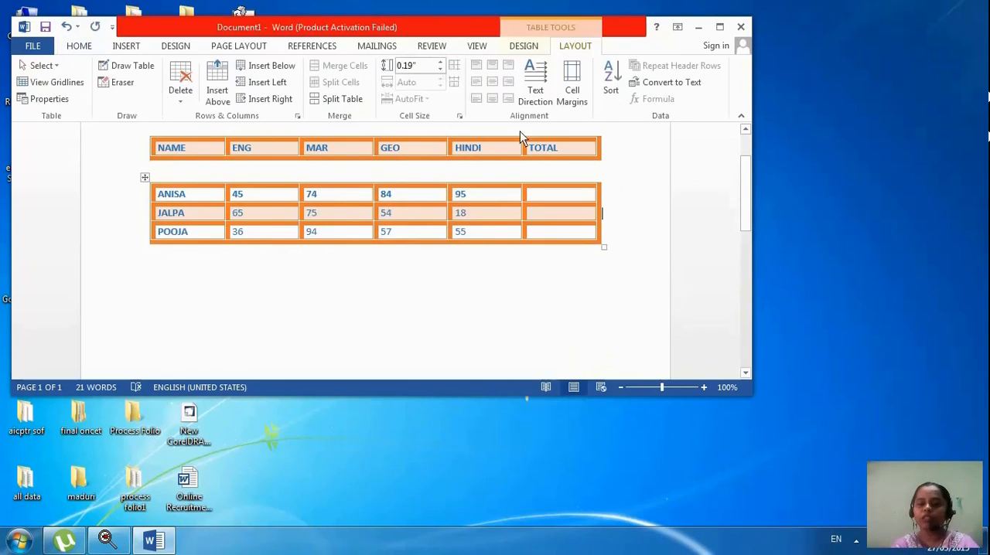
pyautogui.click(342, 103)
pyautogui.click(608, 255)
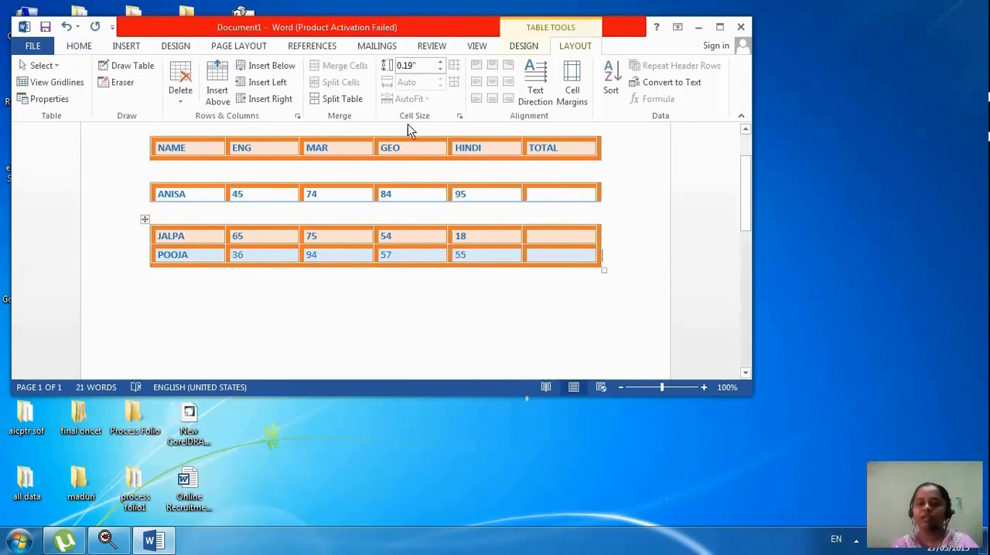
pyautogui.click(332, 102)
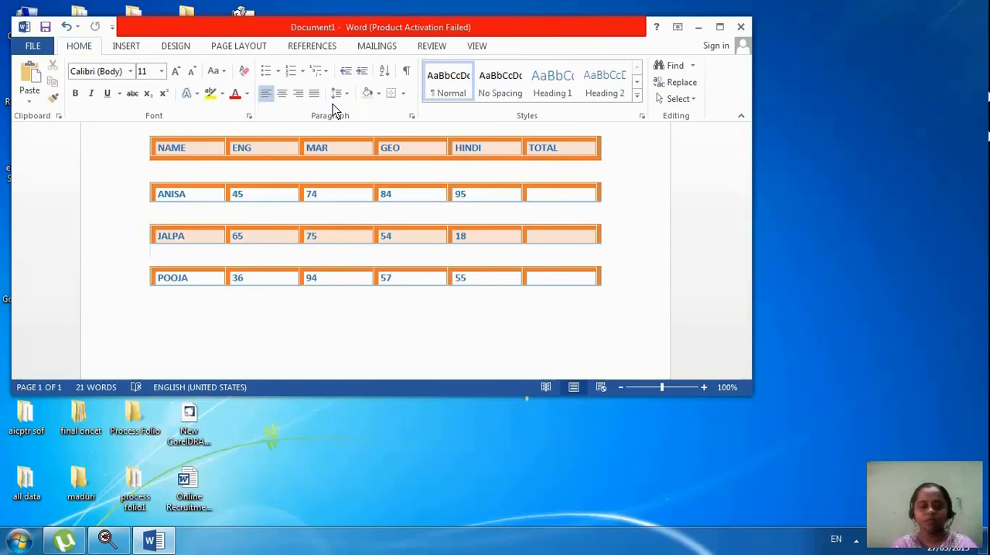
# Undo all the table splits to rejoin the rows into one table, and return to the table layout tools
pyautogui.hotkey('ctrl', 'z')
pyautogui.hotkey('ctrl', 'z')
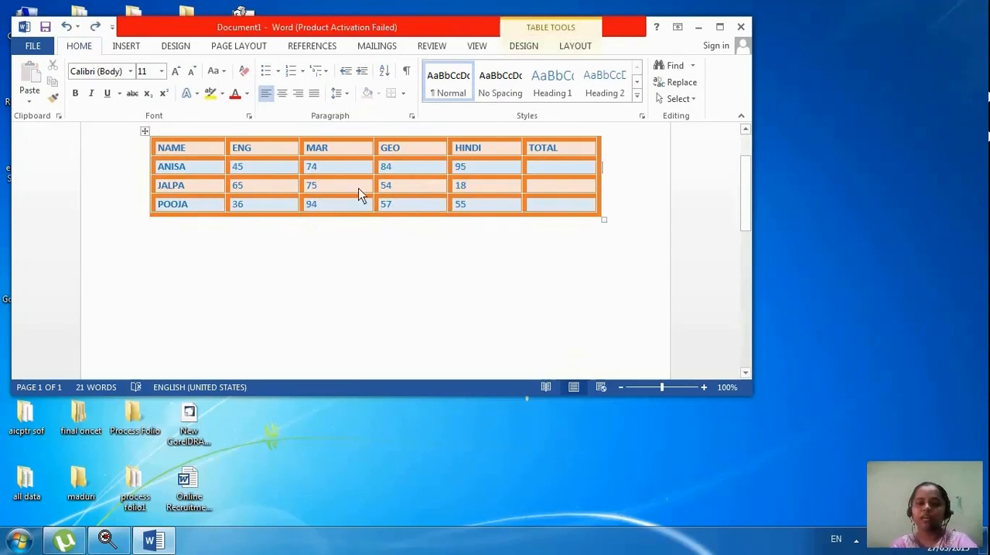
pyautogui.click(582, 48)
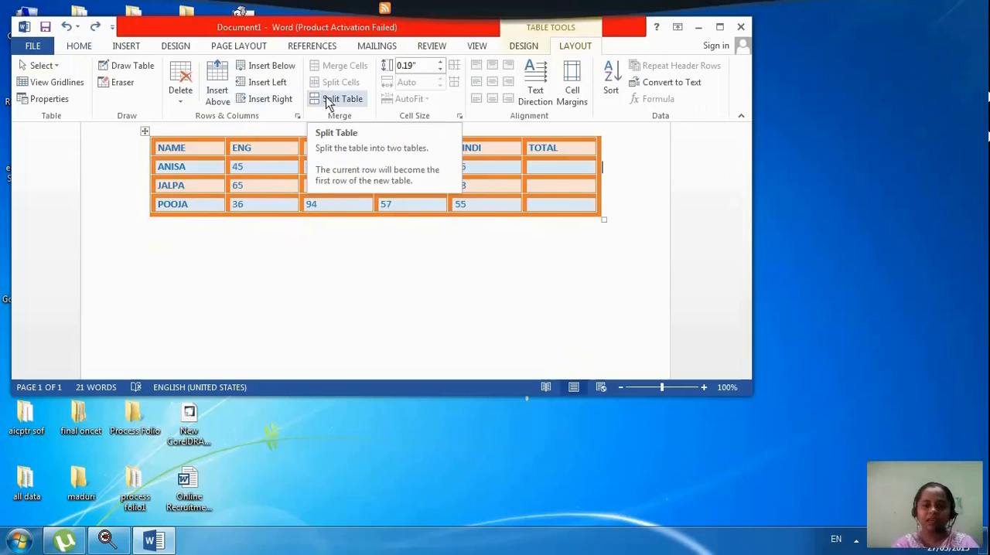
pyautogui.click(856, 539)
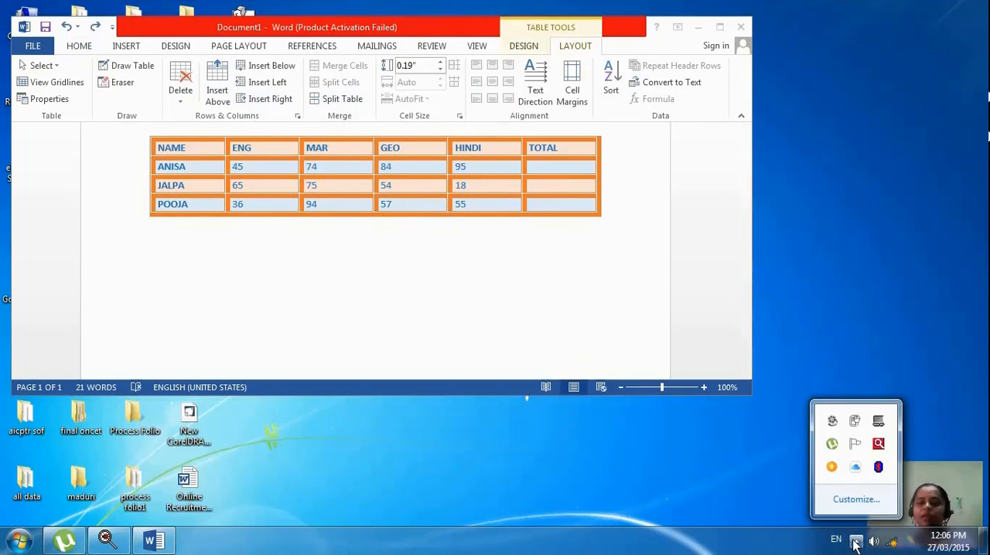
pyautogui.click(834, 422)
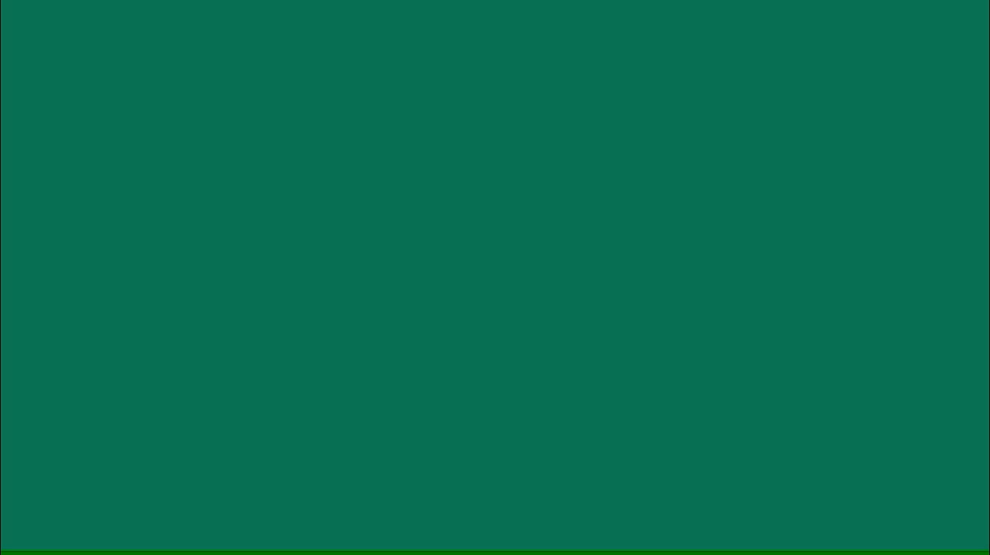